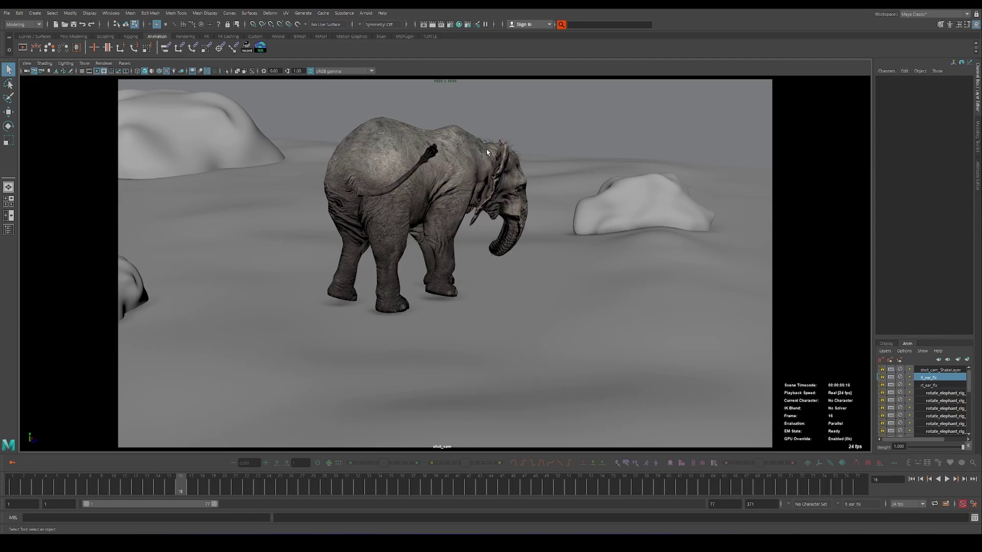
Show the elephant's rig control curves, play the walk, and return to frame 1
key(ctrl+1)
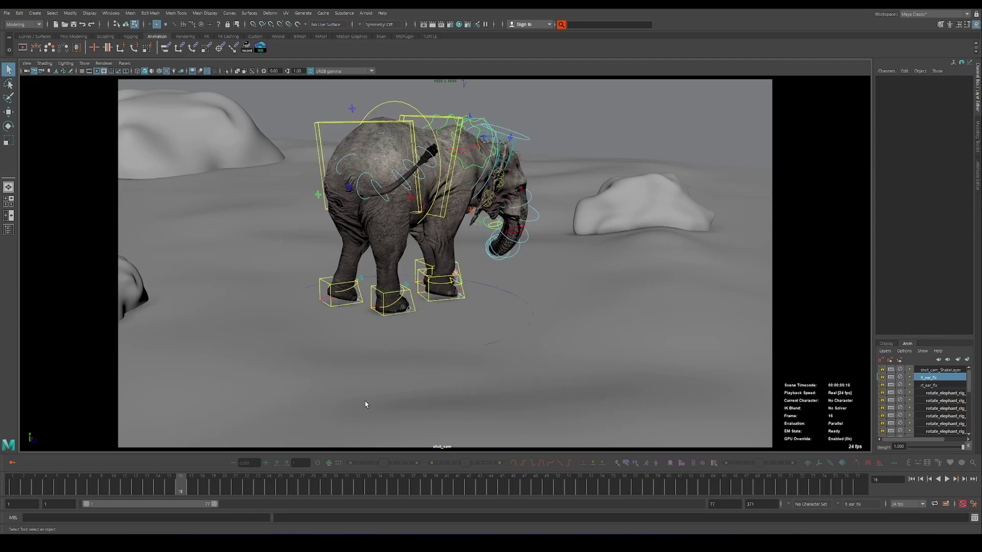
key(alt+v)
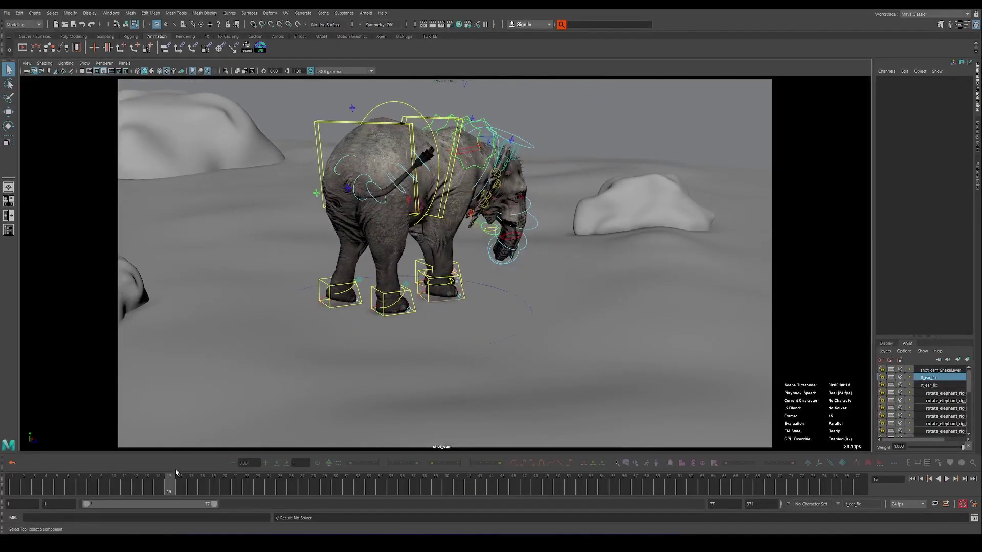
click(11, 483)
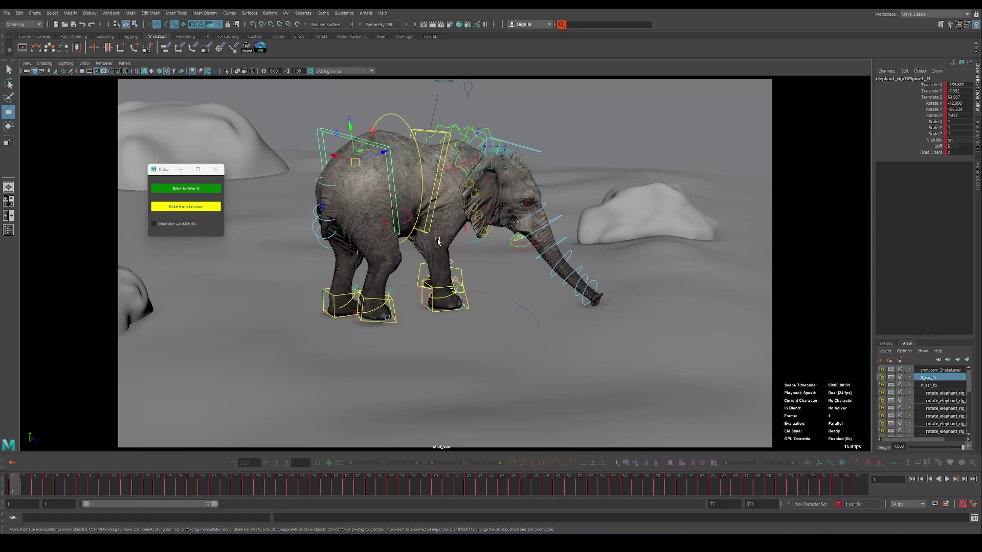
click(467, 96)
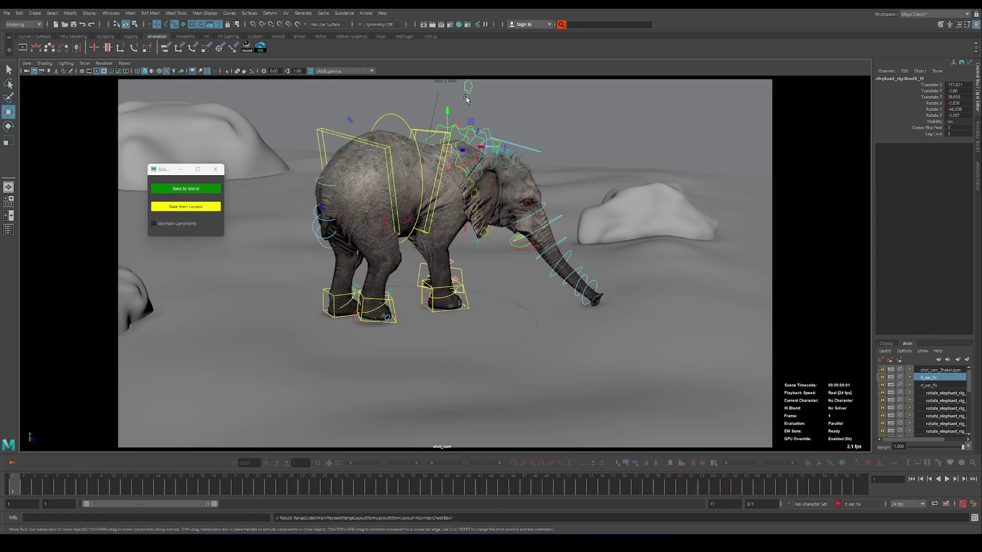
drag(449, 149, 450, 149)
middle_drag(454, 177, 438, 206)
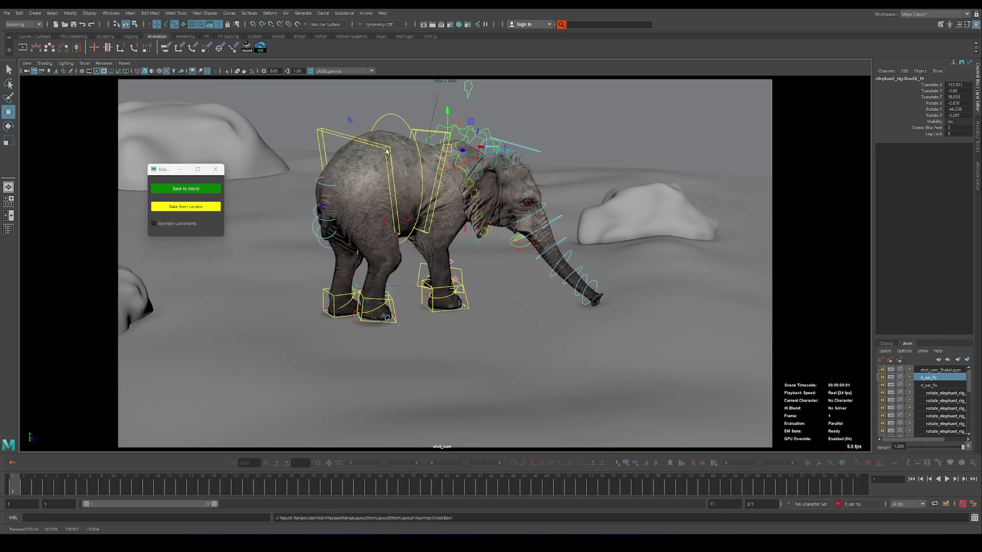
click(395, 172)
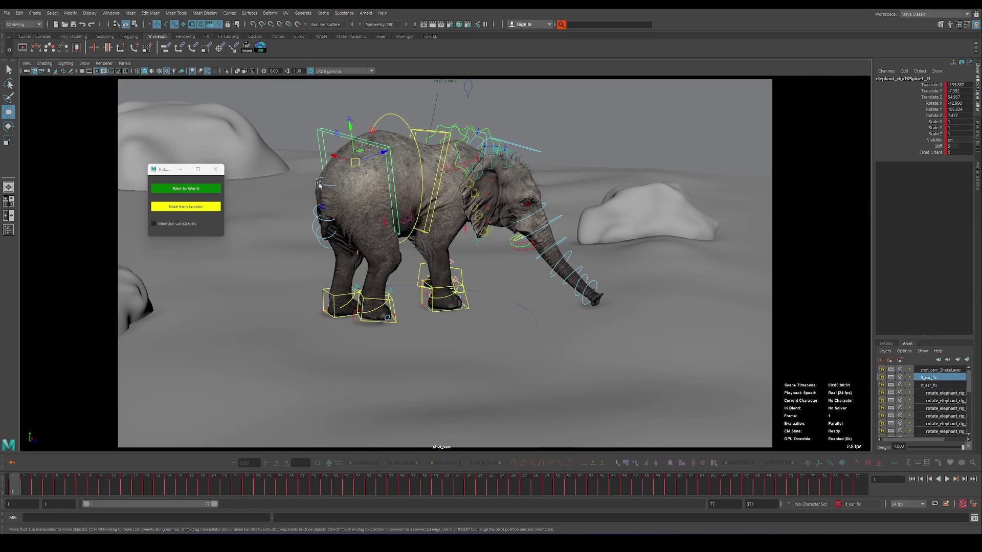
Resize the bake tool window and bake the spine control's motion to a world locator
drag(224, 239, 327, 220)
drag(235, 164, 164, 136)
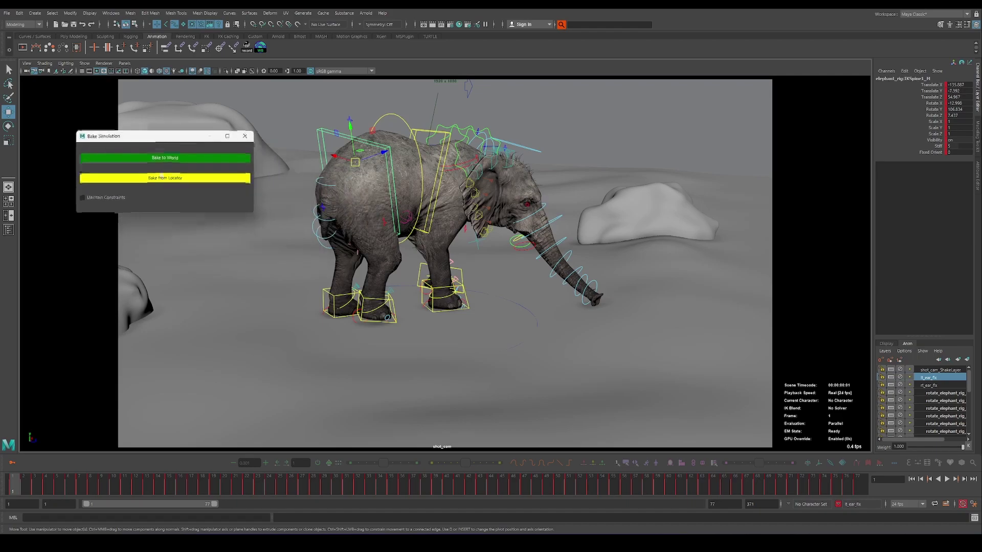
click(175, 159)
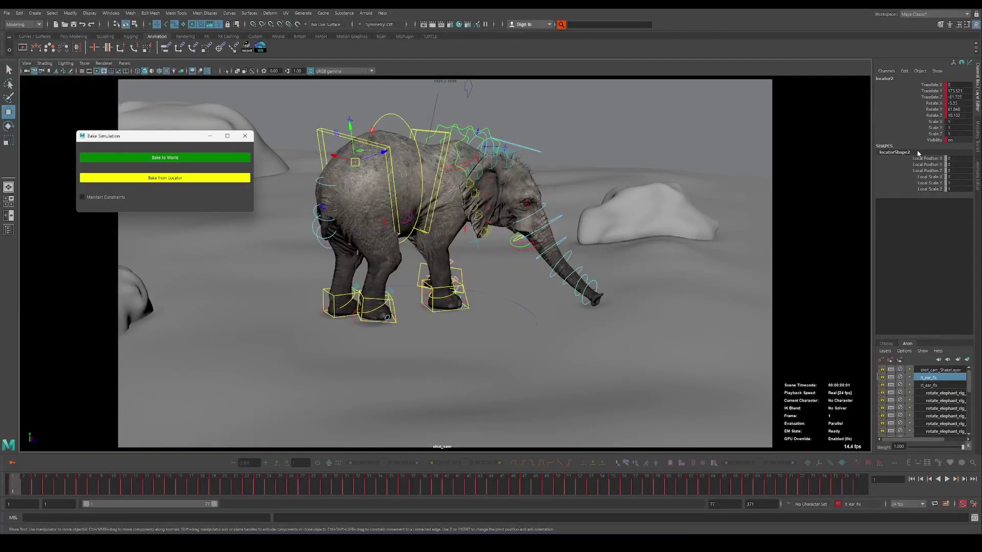
Scale locator2 up to 102.132 and play the animation to check the bake
key(r)
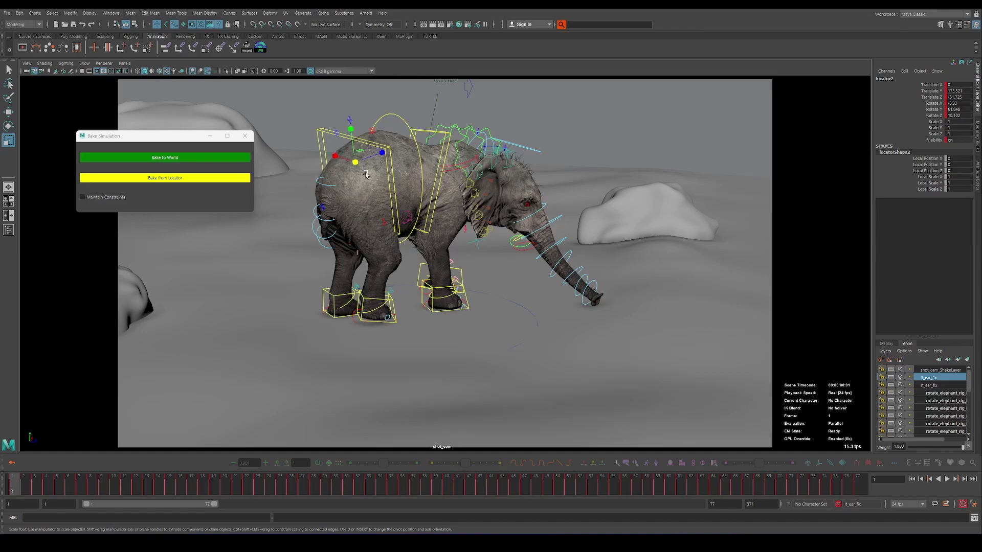
drag(355, 163, 309, 184)
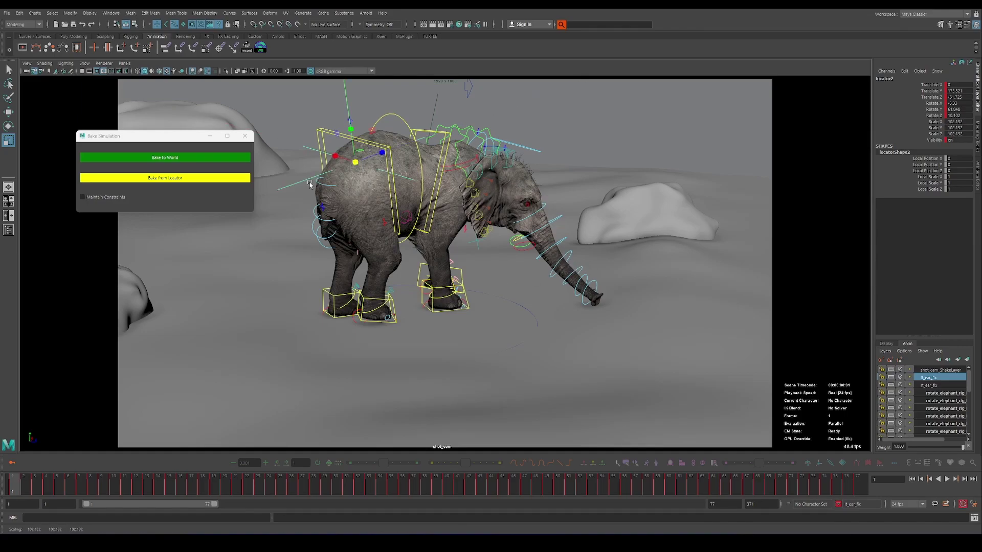
key(q)
key(alt+v)
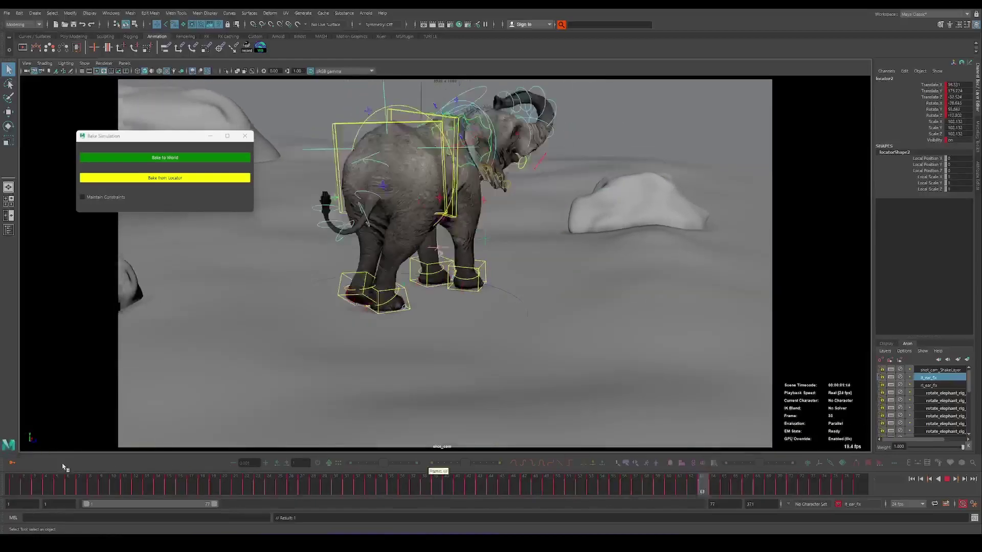
drag(537, 481, 391, 483)
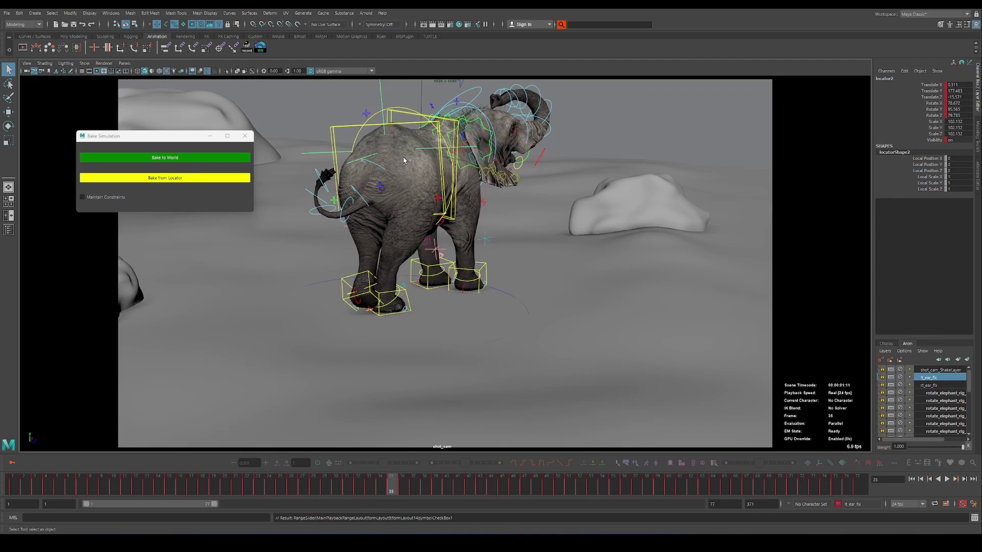
key(alt+v)
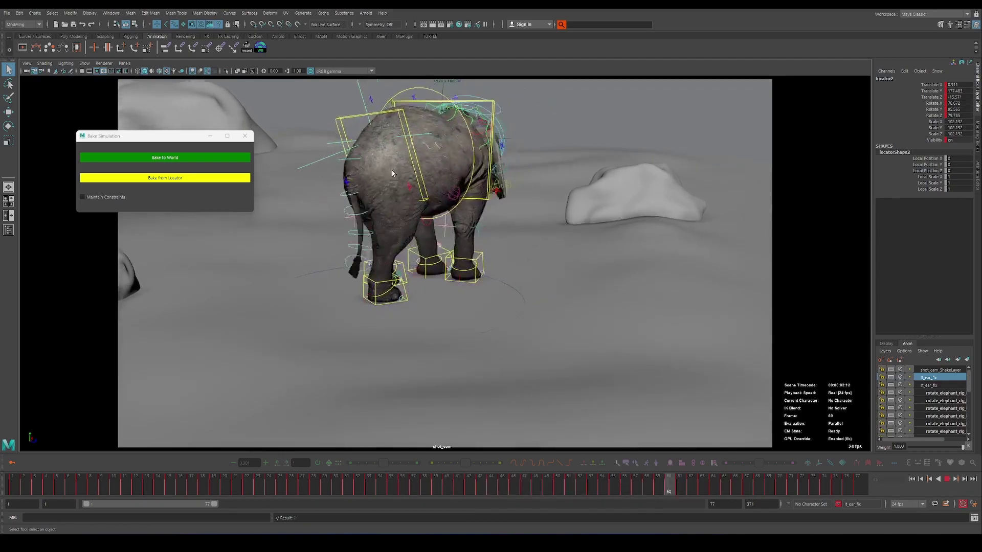
key(alt+v)
key(w)
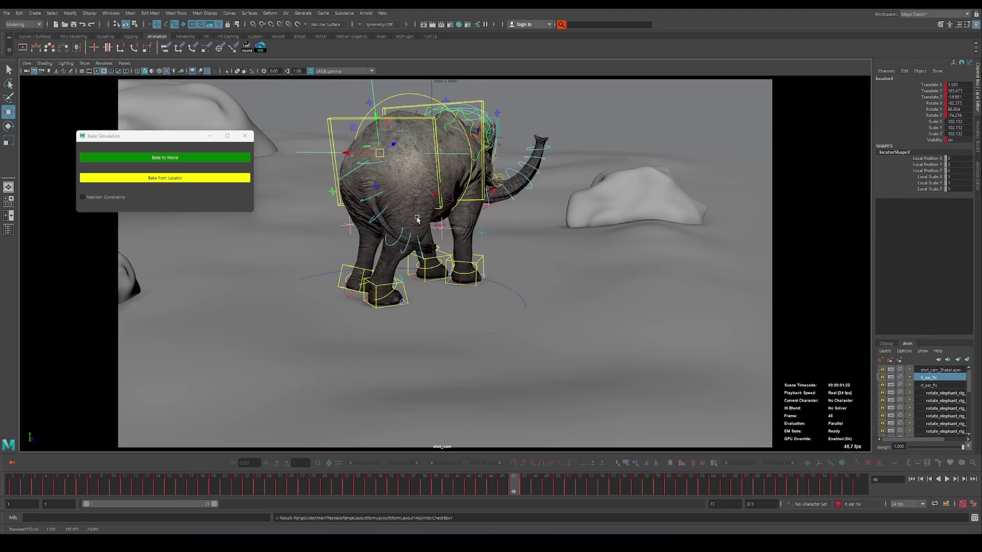
click(337, 143)
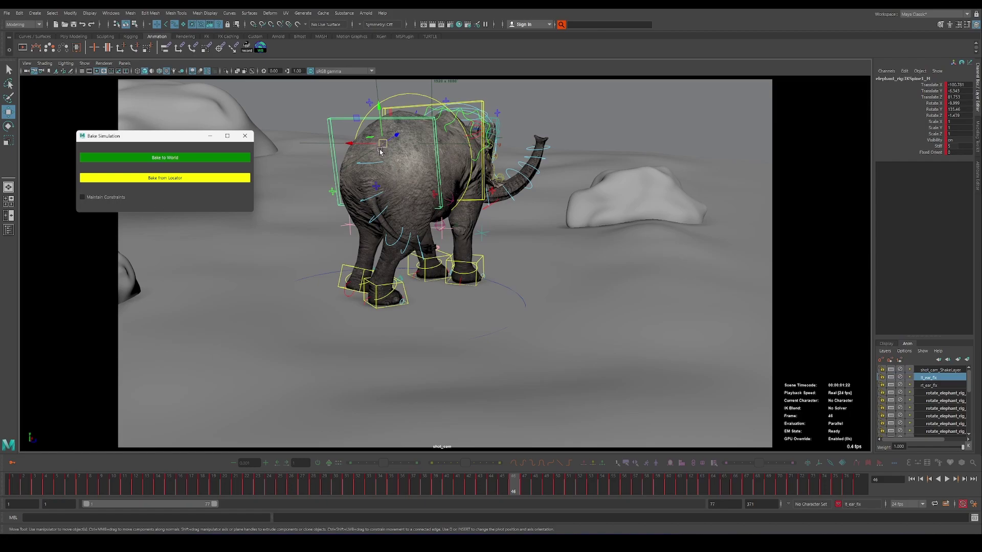
click(322, 145)
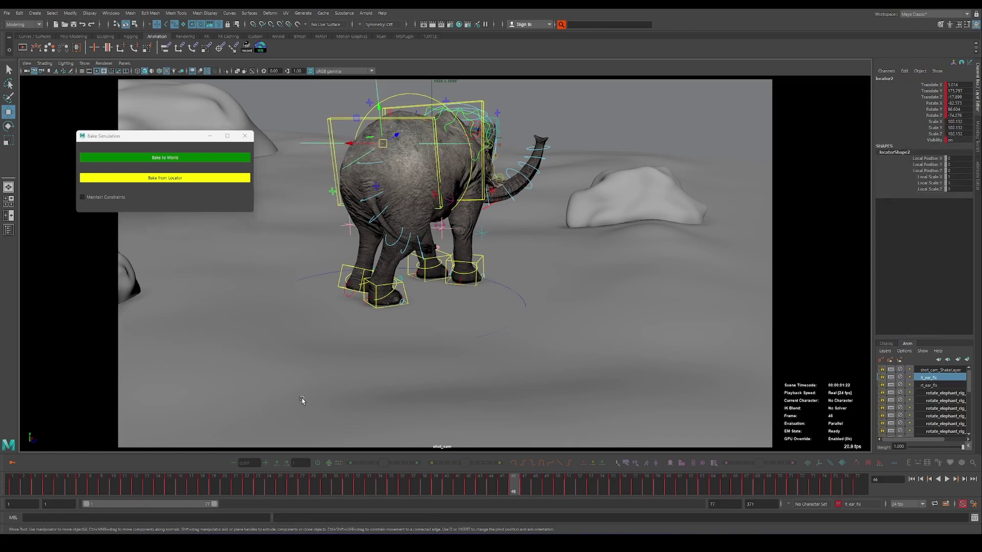
key(alt+v)
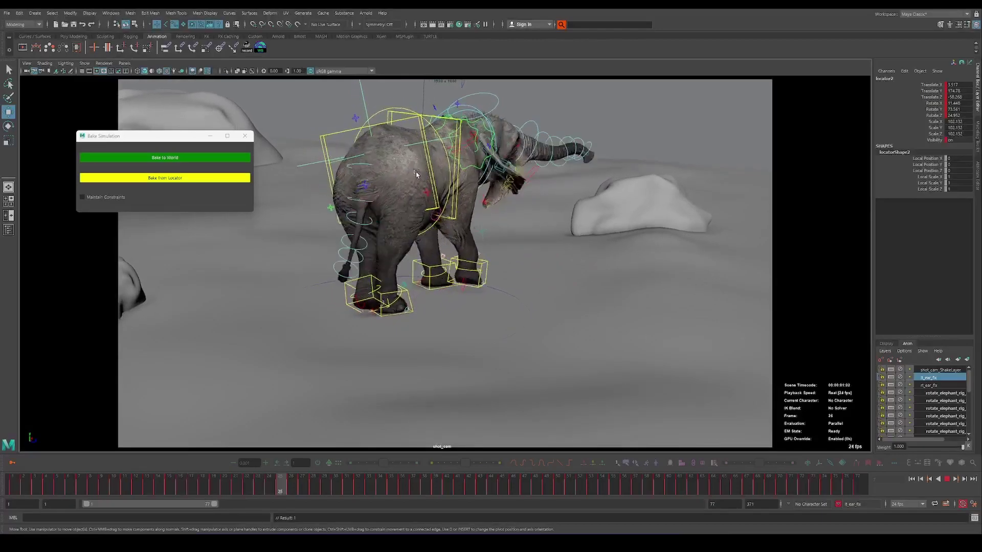
key(alt+v)
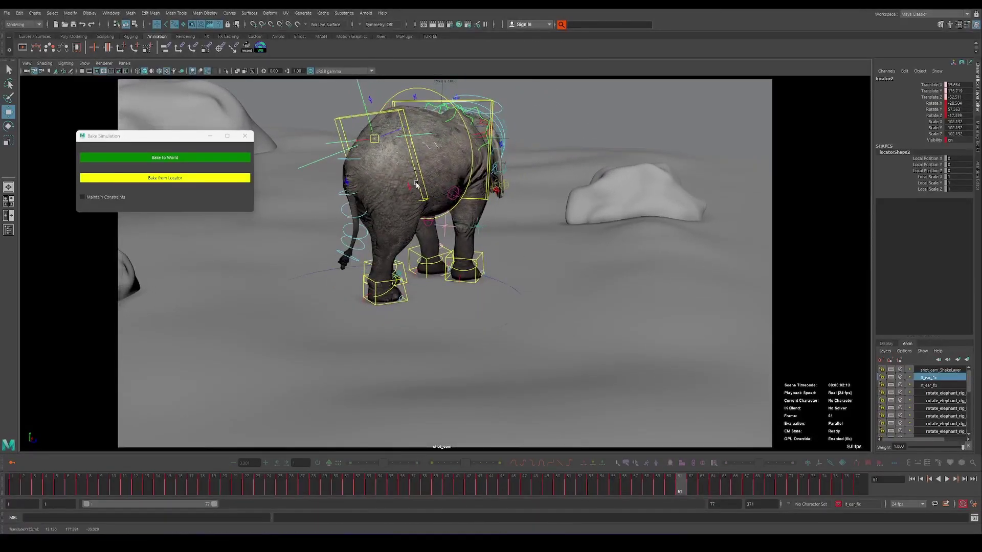
Bake IKSpine1_M to a new world locator with maintain constraints turned on
click(415, 165)
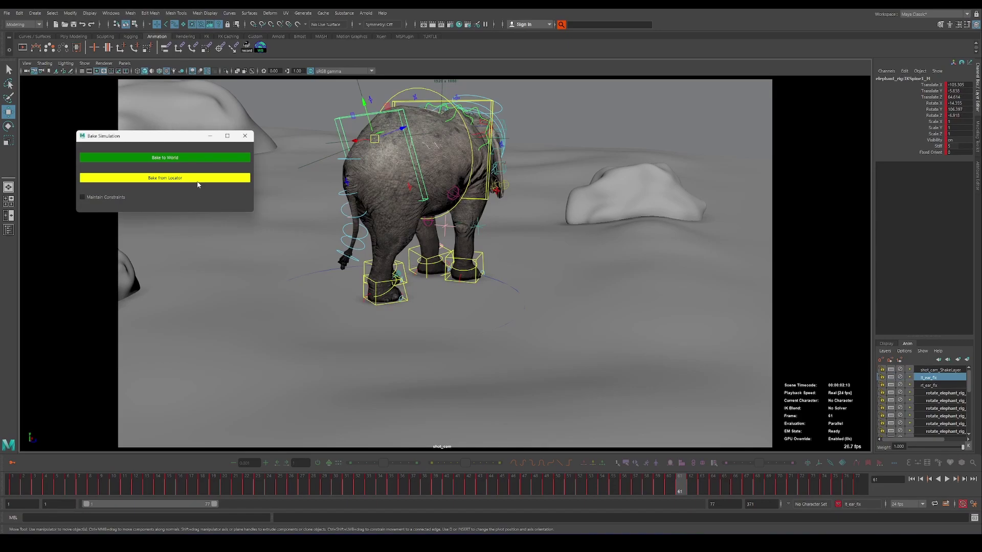
click(190, 157)
click(104, 198)
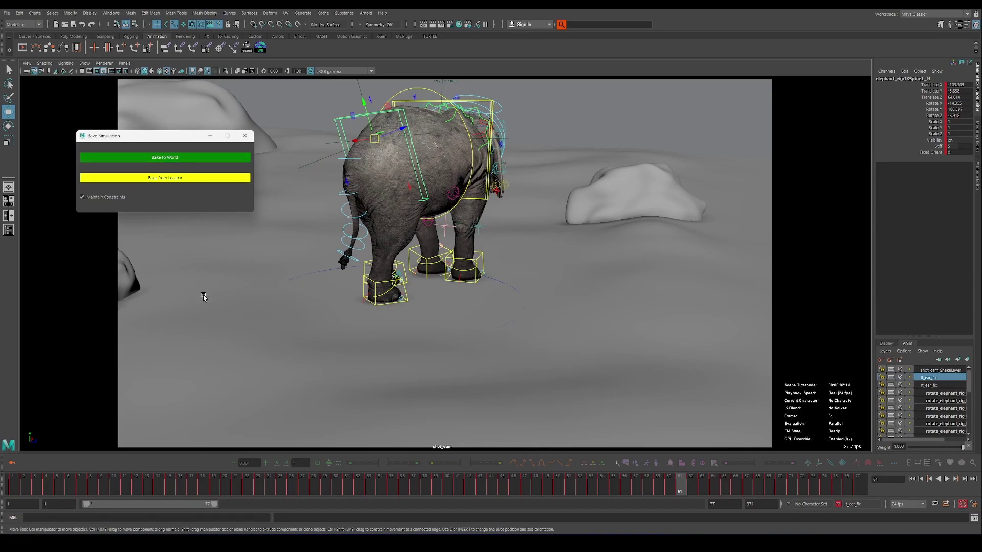
click(210, 162)
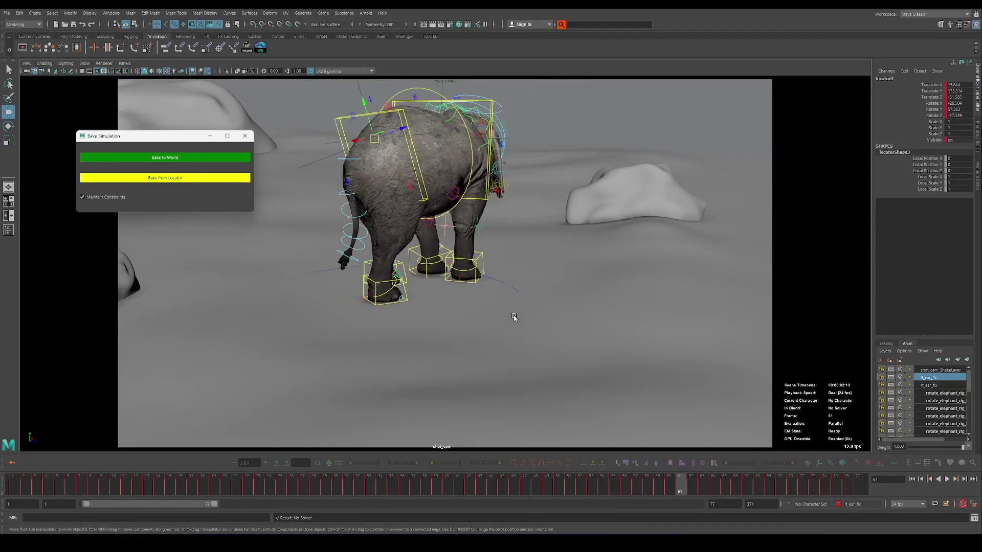
Scale the new locator3 up, then shrink it to a uniform scale of about 128
key(e)
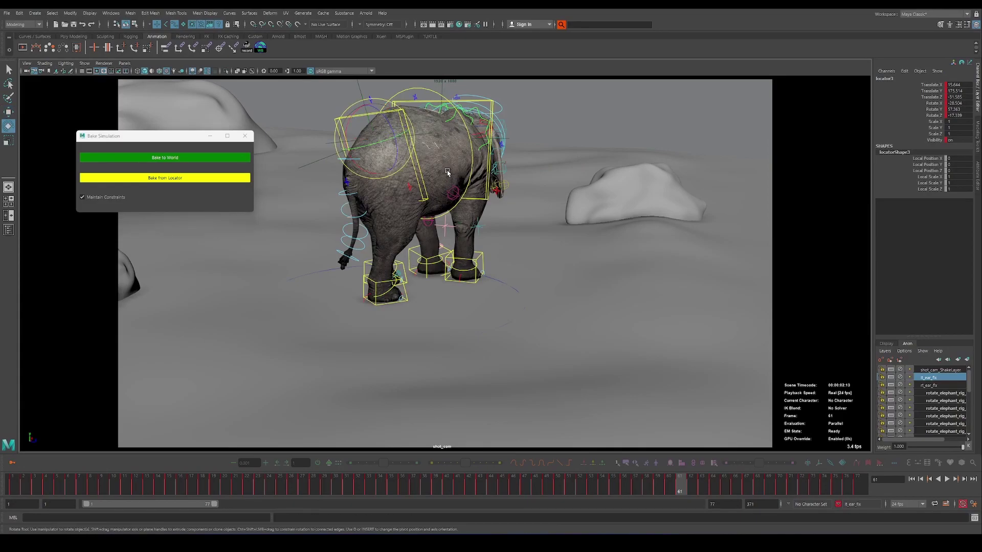
key(r)
drag(423, 182, 708, 257)
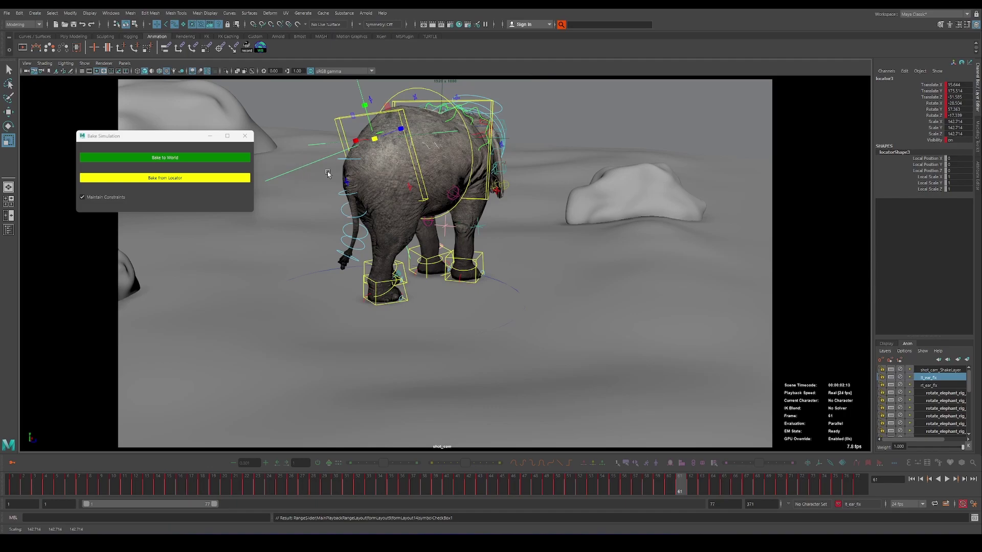
drag(934, 122, 934, 135)
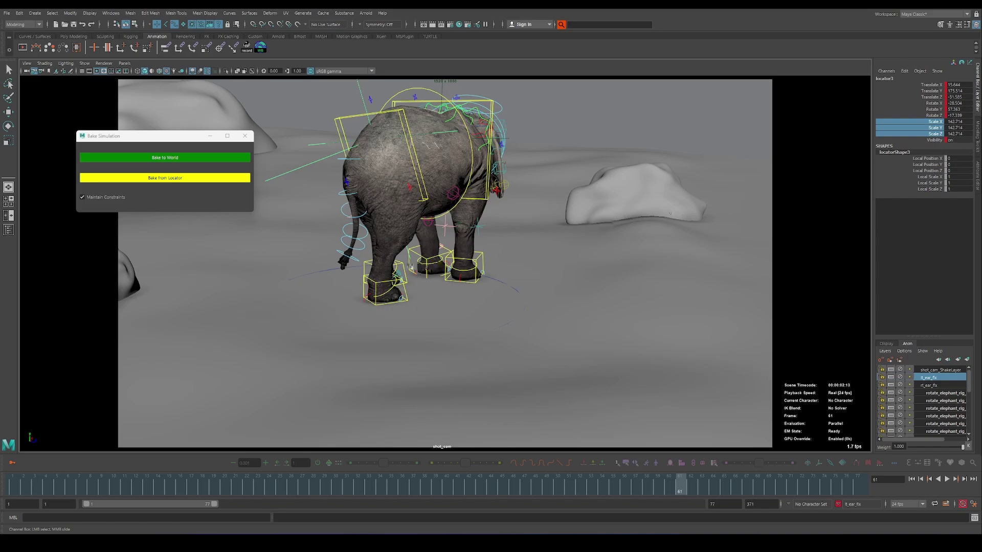
key(r)
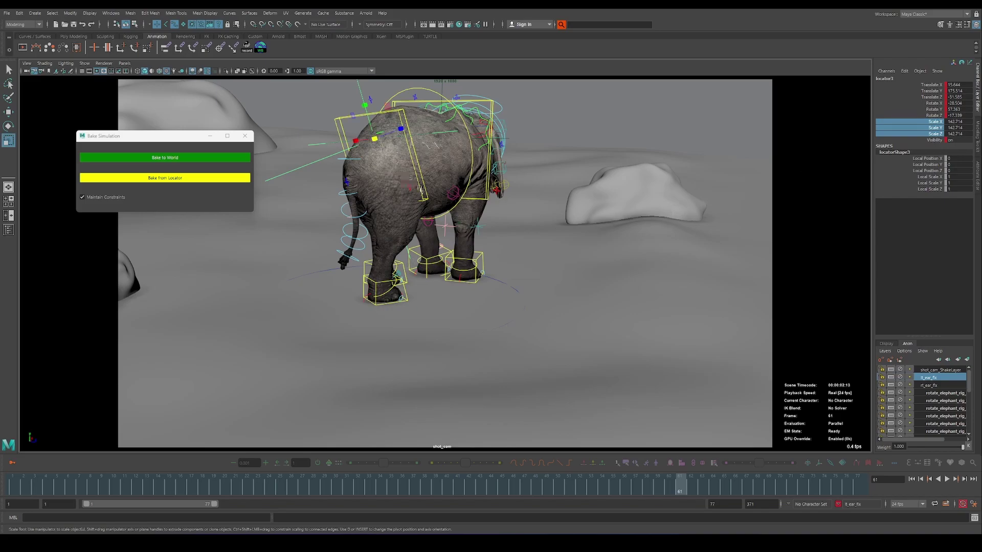
drag(431, 198, 392, 189)
key(q)
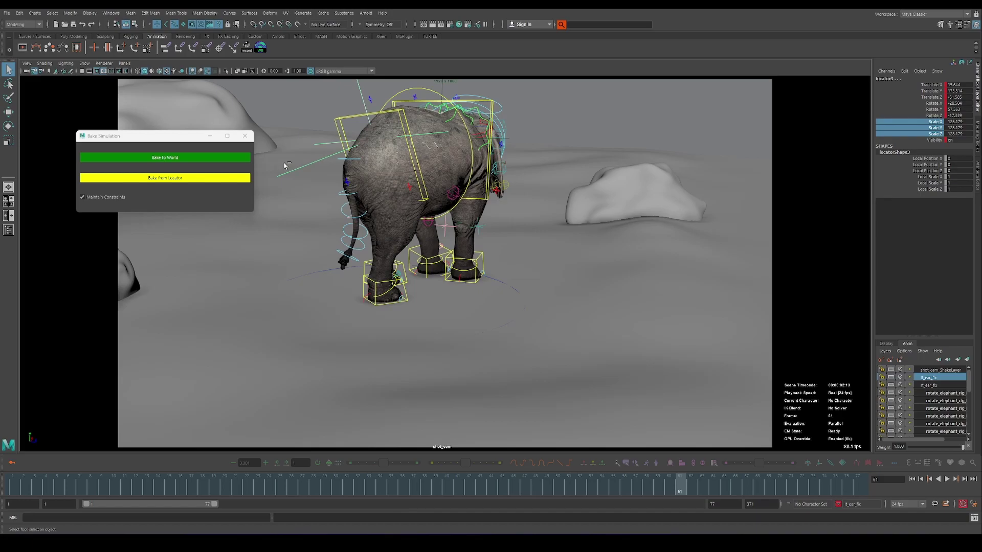
Reselect locator3 and scale it down to a uniform 96.632
click(308, 186)
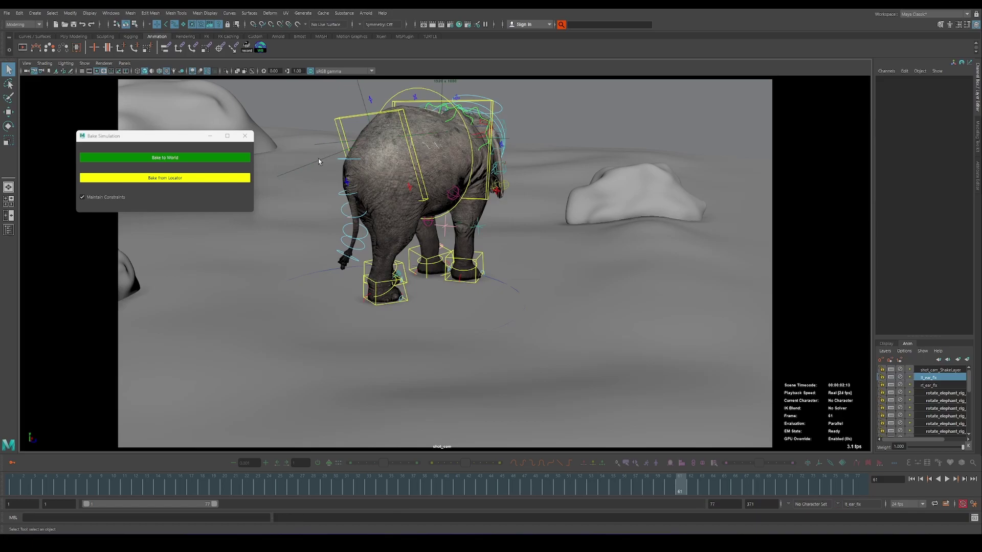
click(307, 163)
key(w)
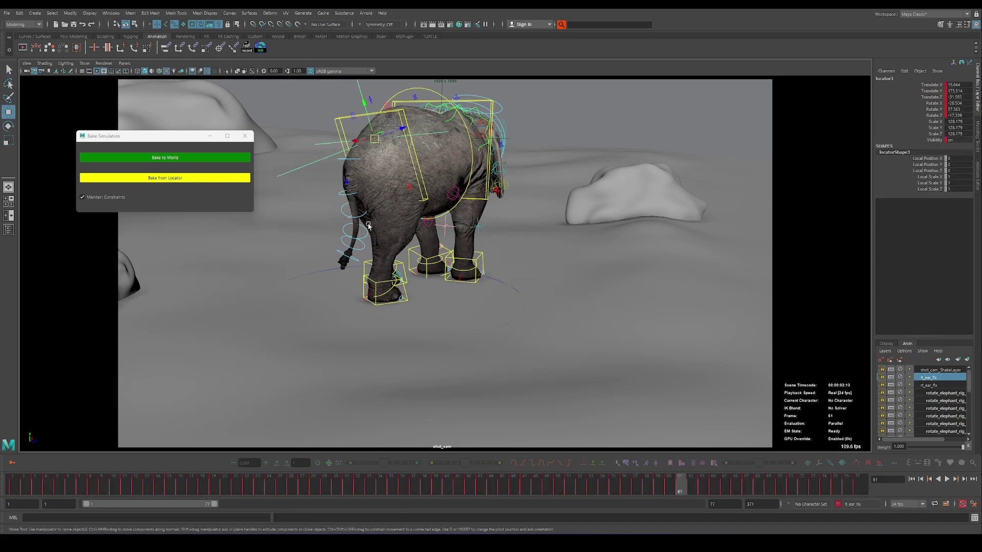
key(r)
middle_drag(368, 225, 383, 213)
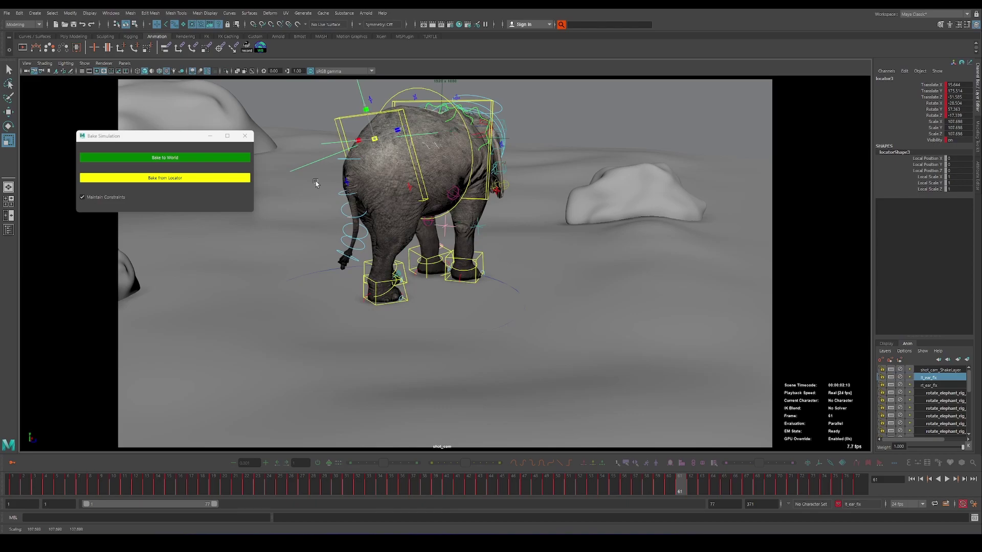
middle_drag(333, 186, 366, 138)
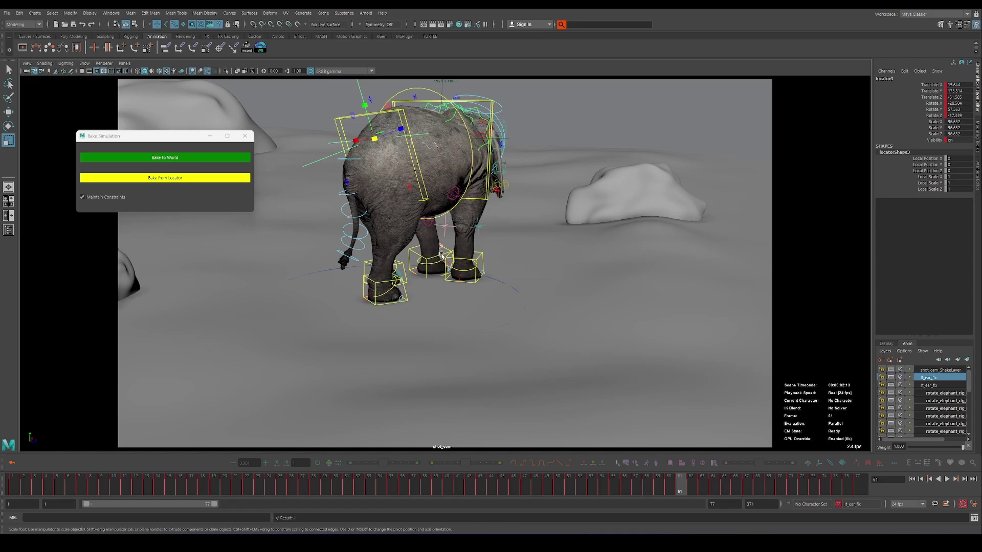
Move locator3 to confirm the elephant rig follows it
key(w)
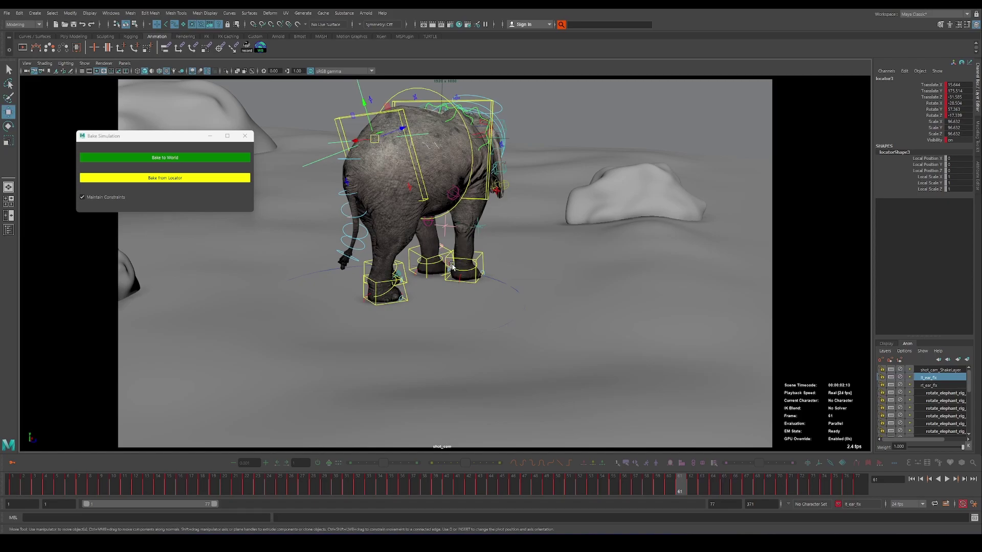
drag(375, 139, 345, 121)
click(338, 121)
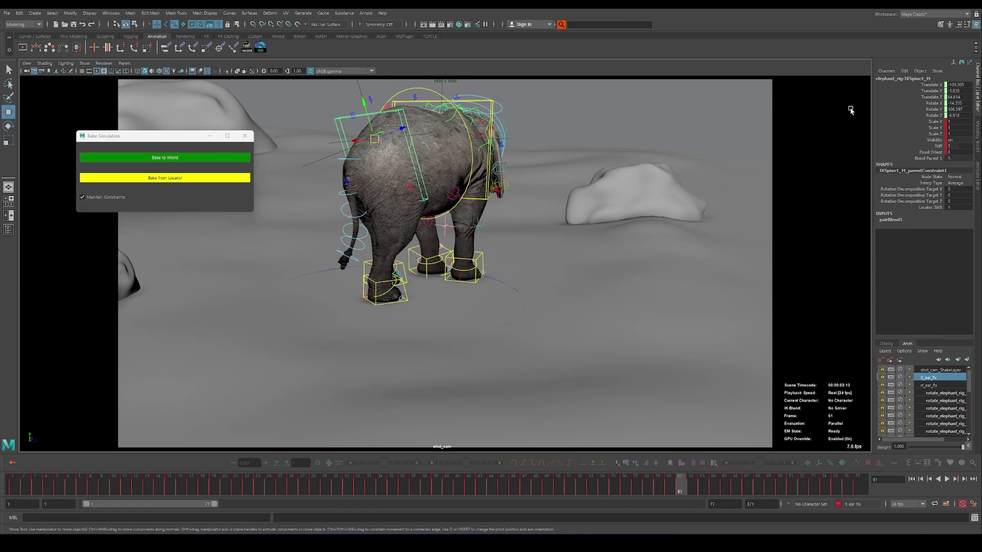
key(q)
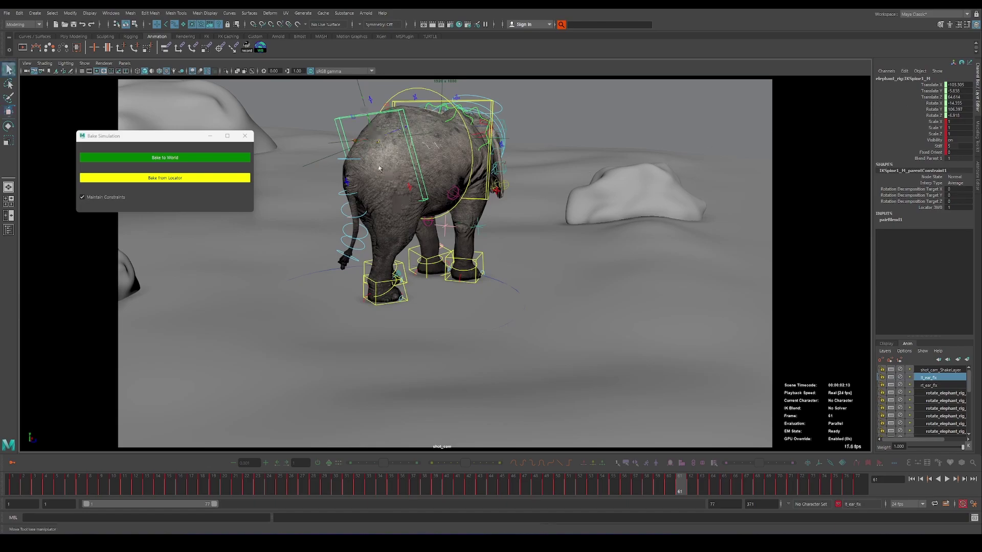
click(327, 154)
key(w)
middle_drag(327, 155, 474, 123)
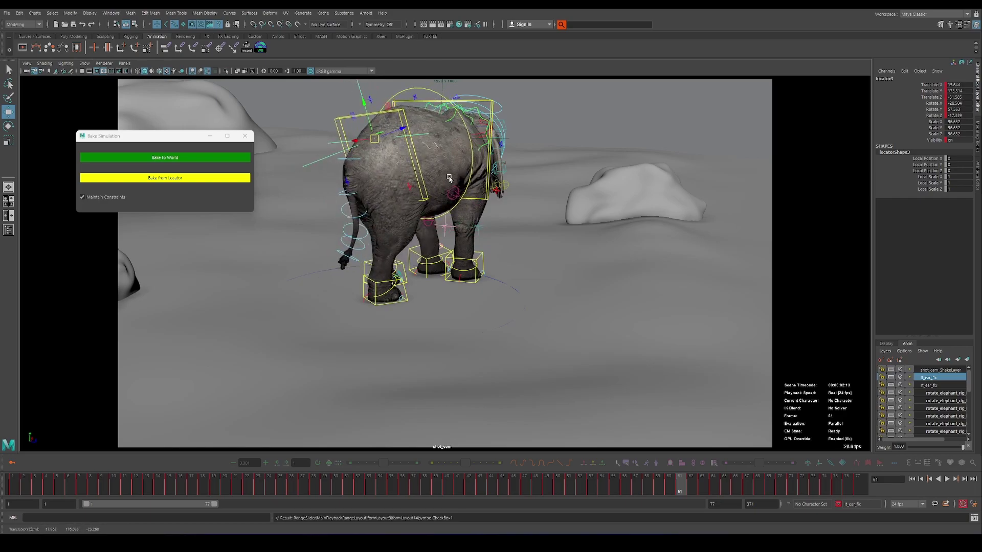
At frame 6, trial-move the RootX_M control, undo it, and reselect locator3
click(68, 483)
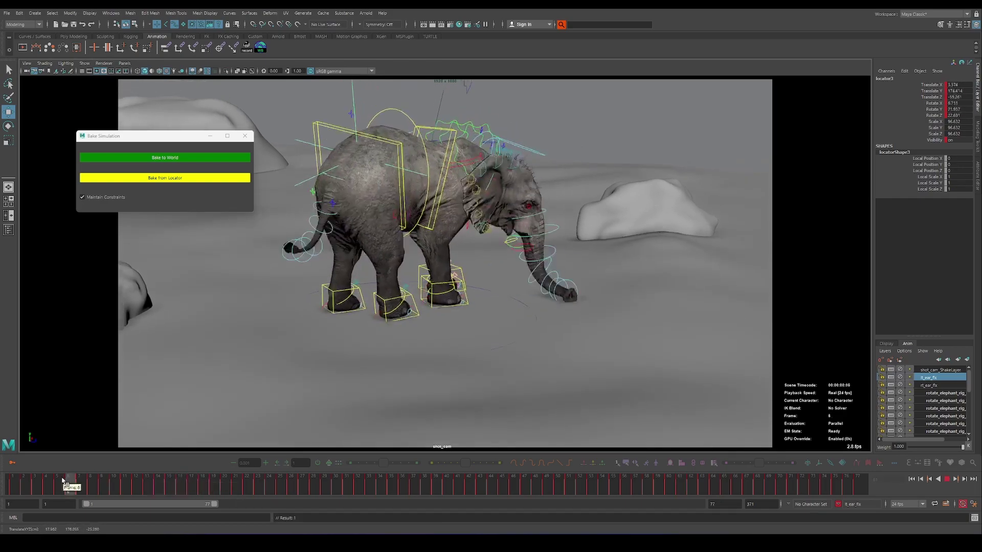
click(470, 121)
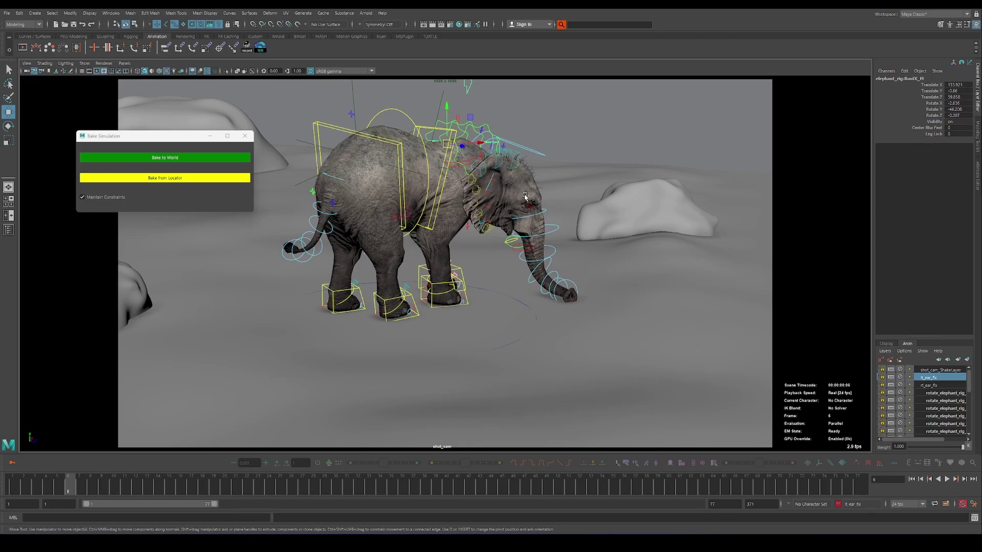
middle_drag(492, 191, 301, 185)
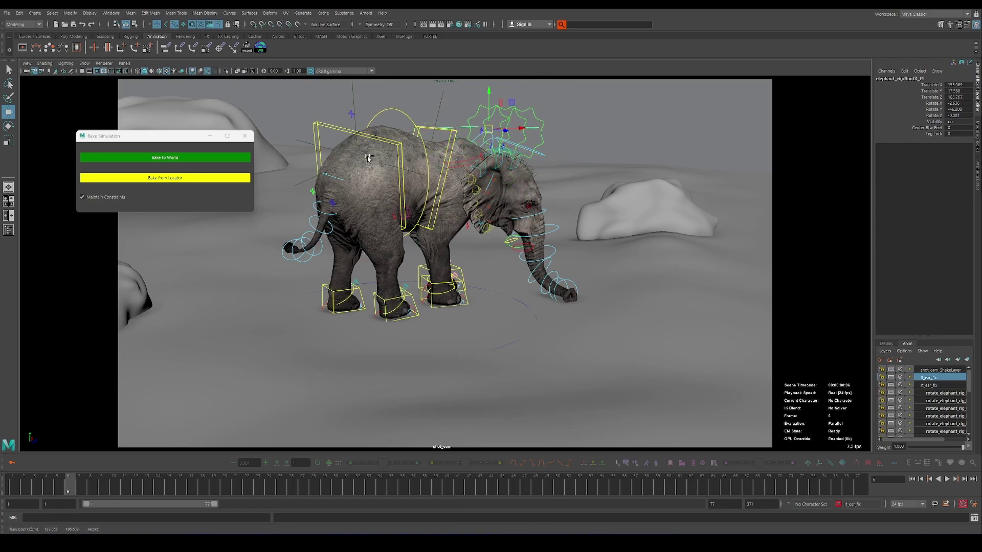
key(ctrl+z)
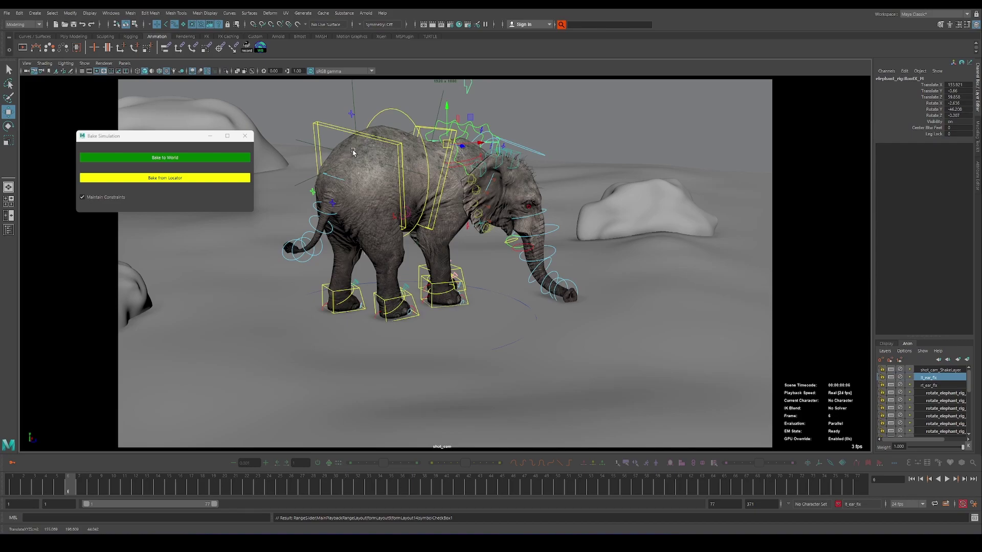
click(348, 171)
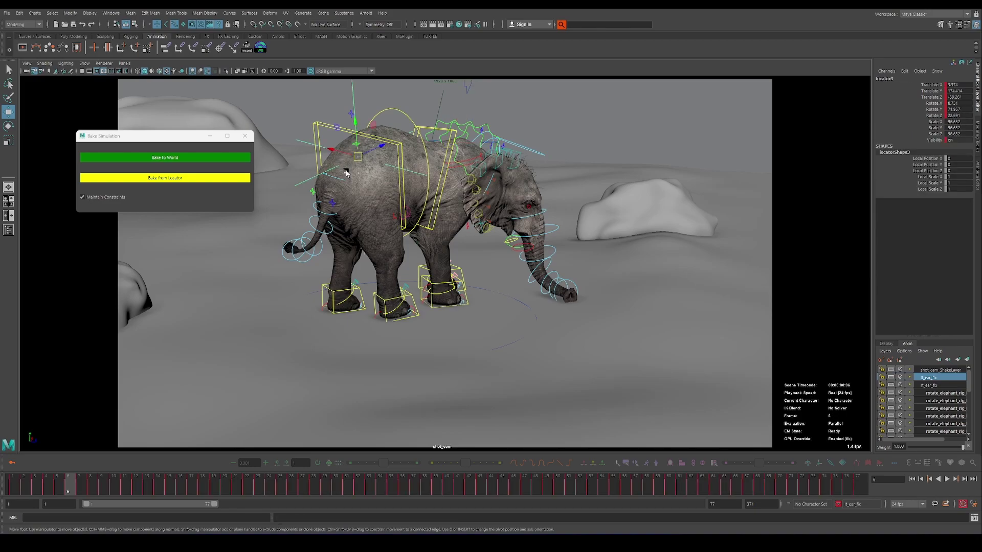
Create AnimLayer1 from locator3 and play through the walk, stopping around frame 30
click(967, 360)
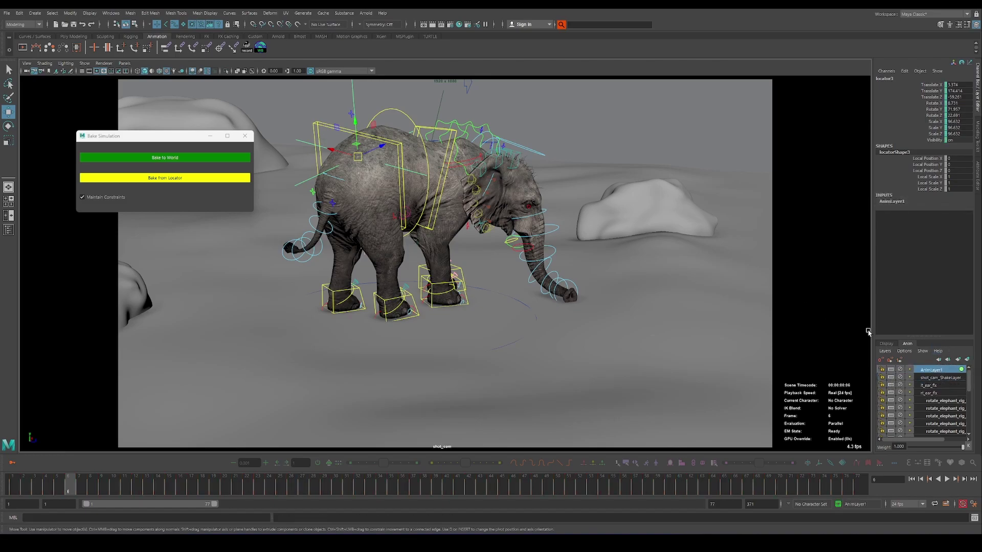
key(alt+v)
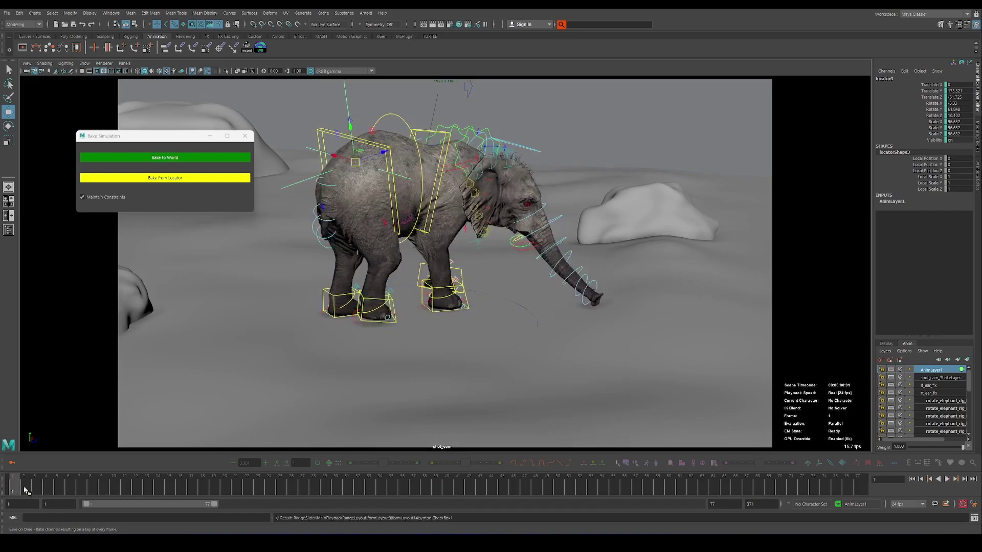
key(alt+v)
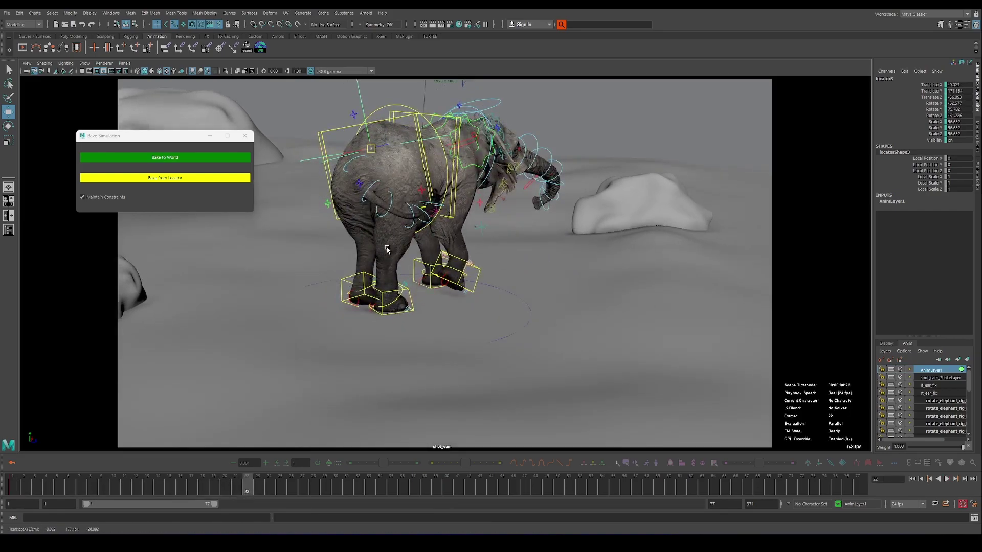
key(alt+v)
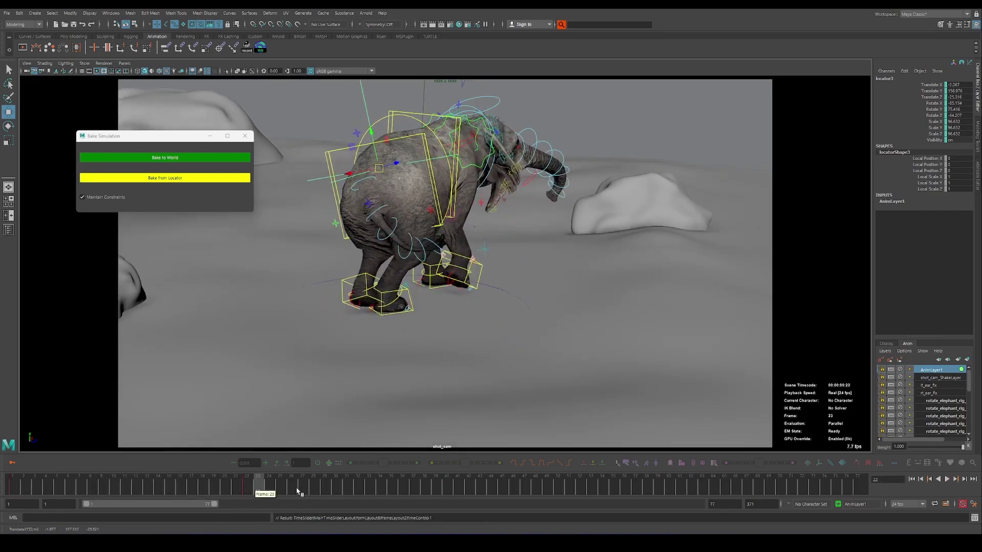
key(alt+v)
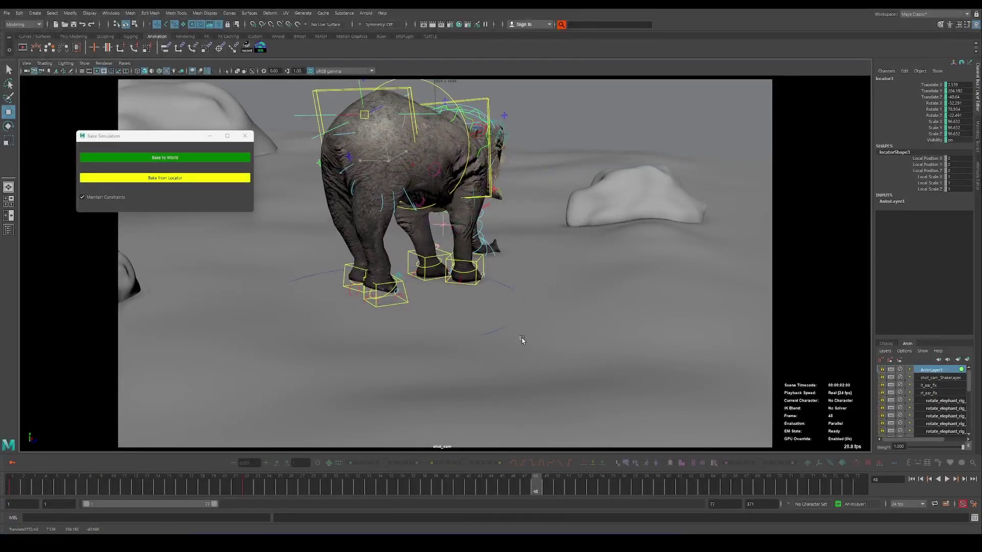
key(alt+v)
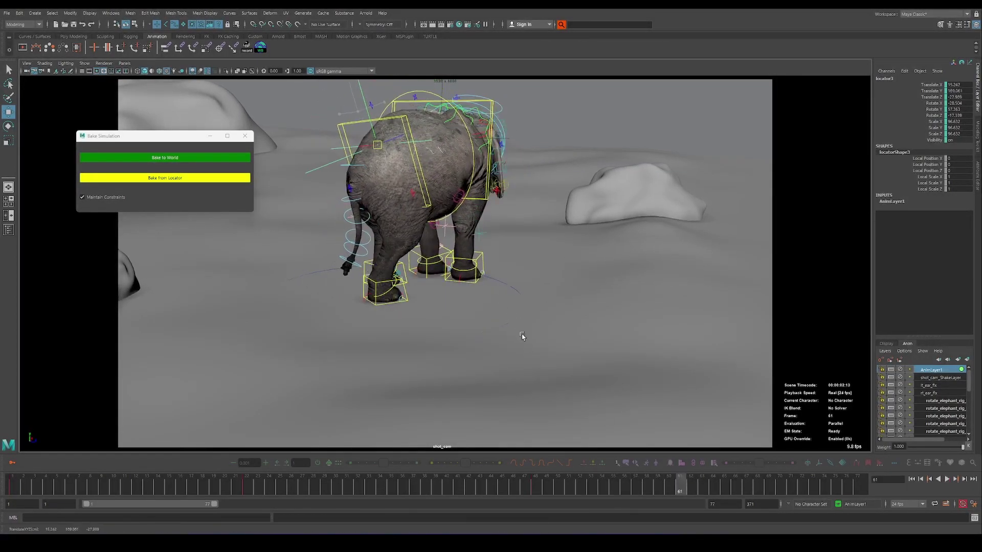
key(alt+v)
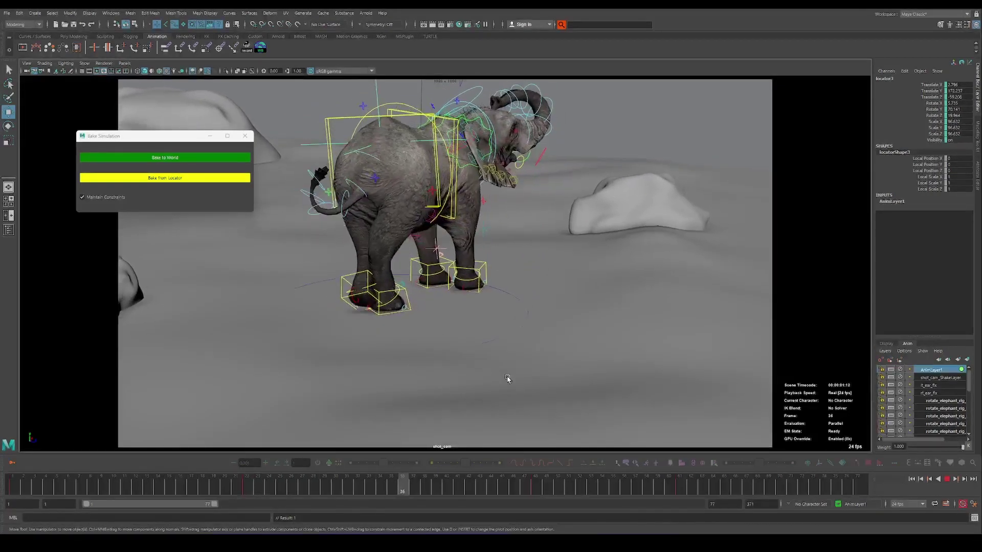
key(alt+v)
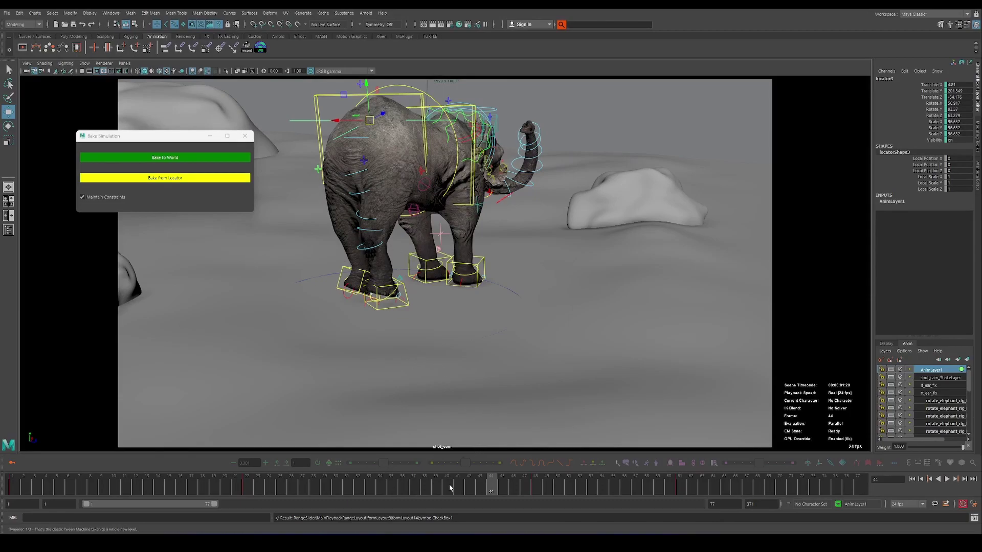
drag(445, 486, 335, 482)
scroll(930, 411, down, 3)
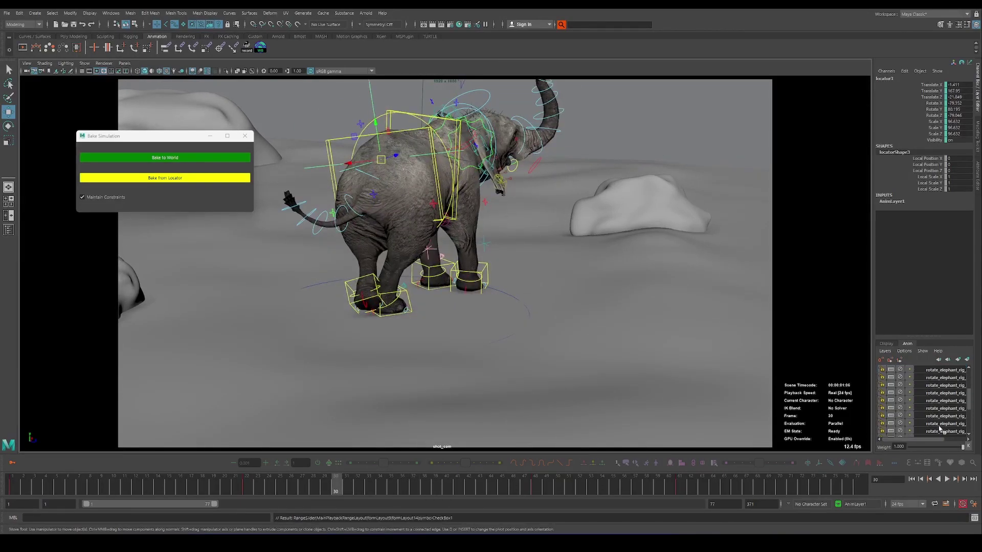
scroll(939, 429, down, 2)
Make BaseAnimation active at frame 15 and open Windows > Animation Editors > Graph Editor
click(938, 434)
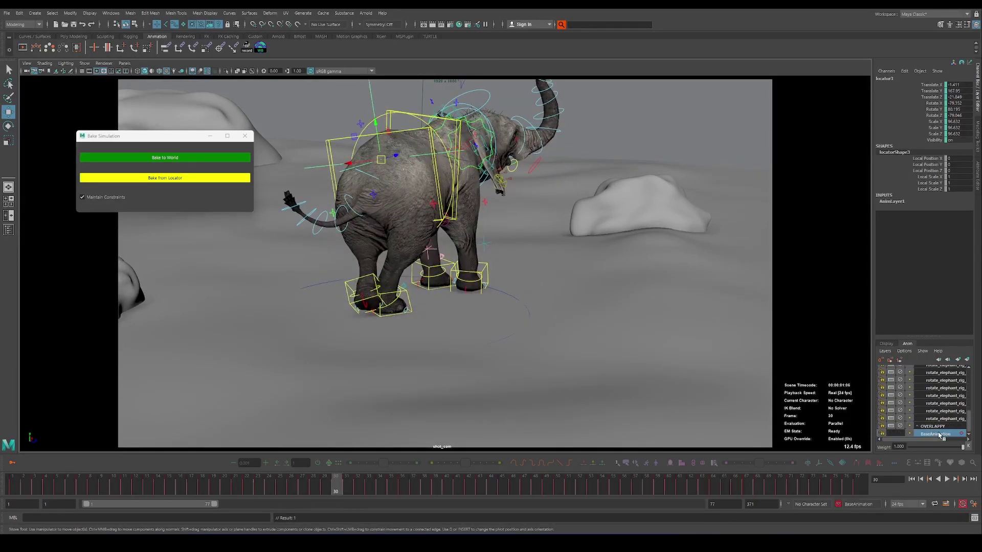
click(169, 485)
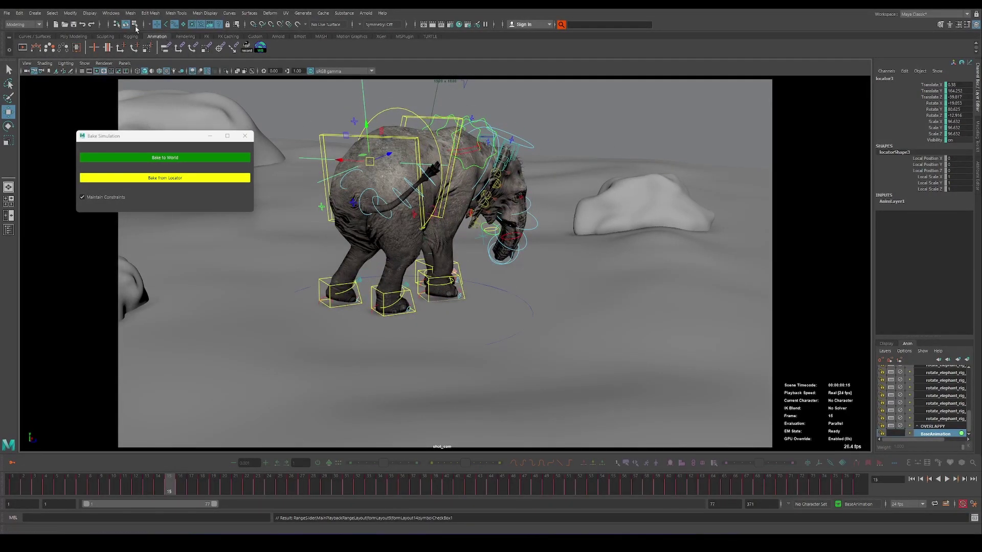
click(111, 14)
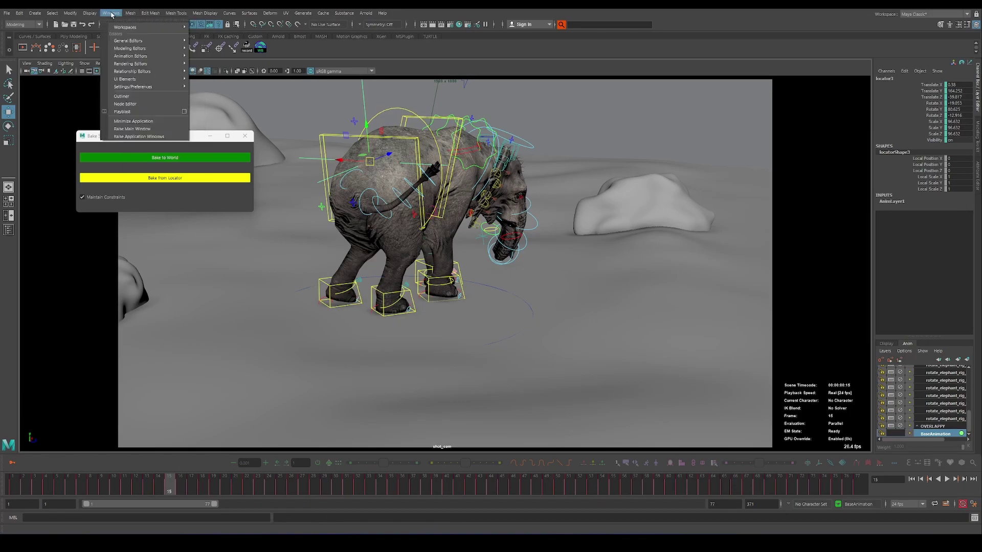
mouse_move(158, 87)
mouse_move(133, 41)
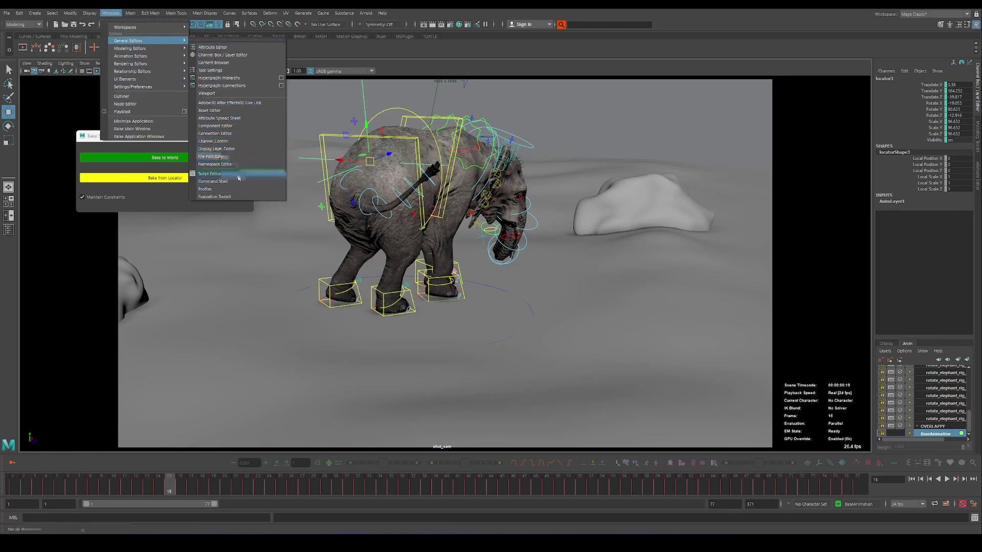
mouse_move(163, 48)
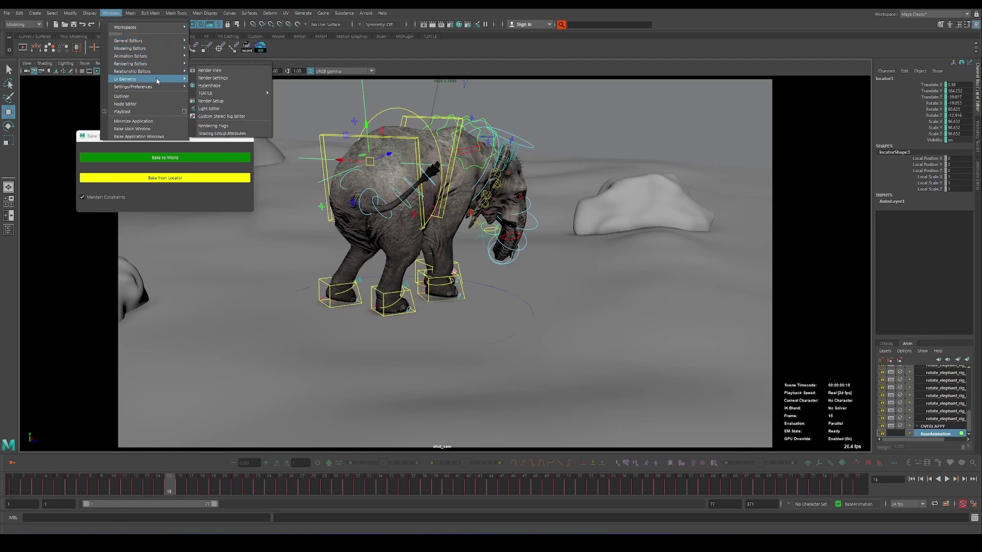
click(210, 62)
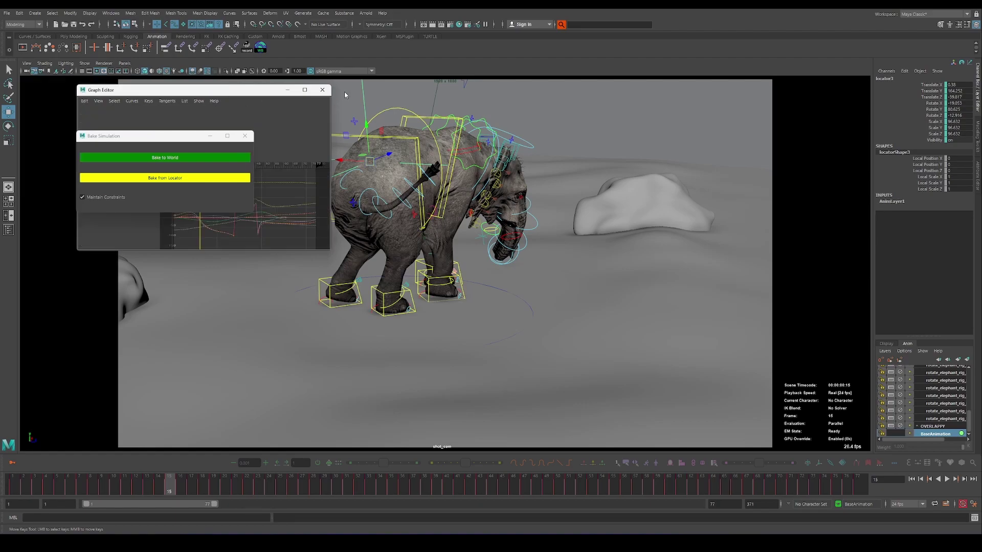
Enlarge the Graph Editor, frame locator3's Translate Y curve, and lower its peak keys
drag(267, 98, 497, 93)
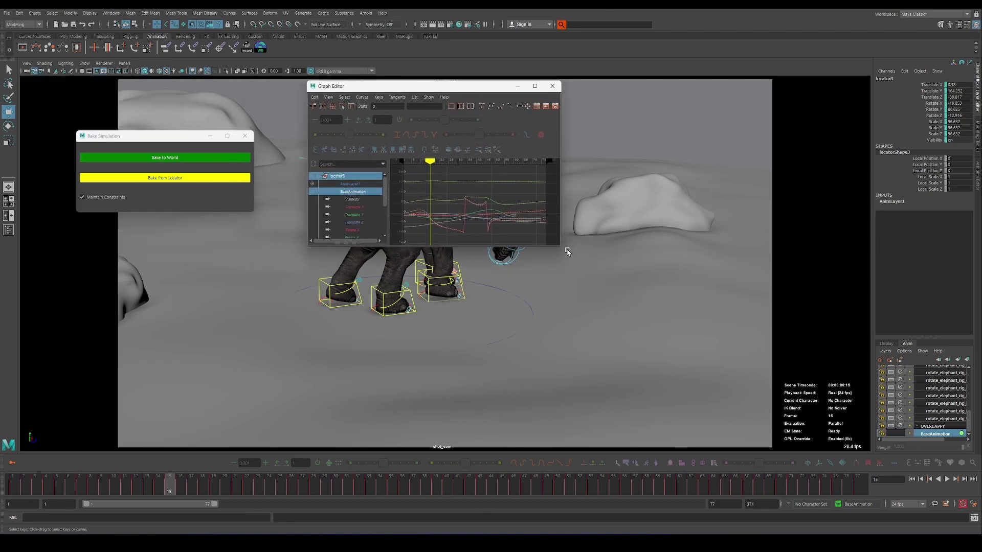
drag(560, 247, 752, 361)
click(353, 199)
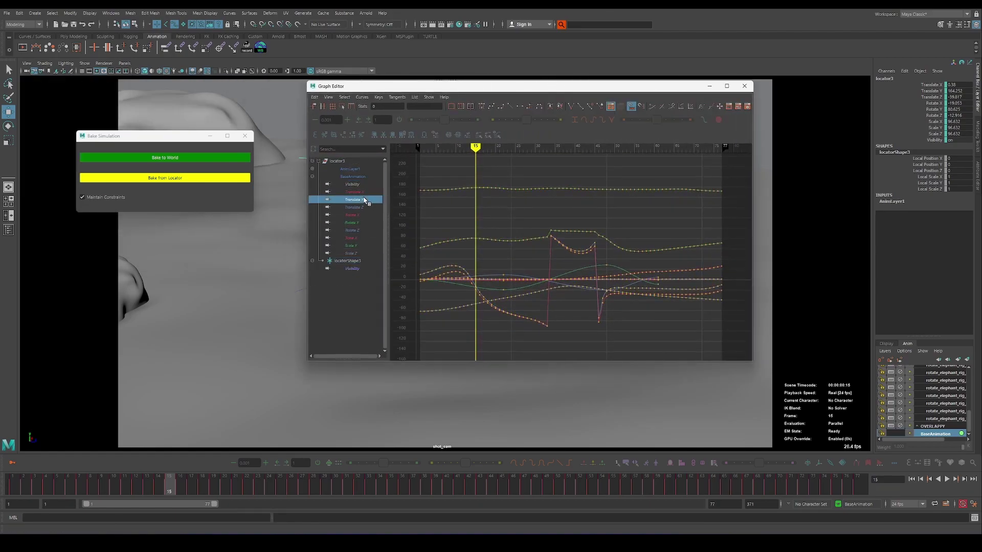
key(f)
drag(501, 93, 649, 105)
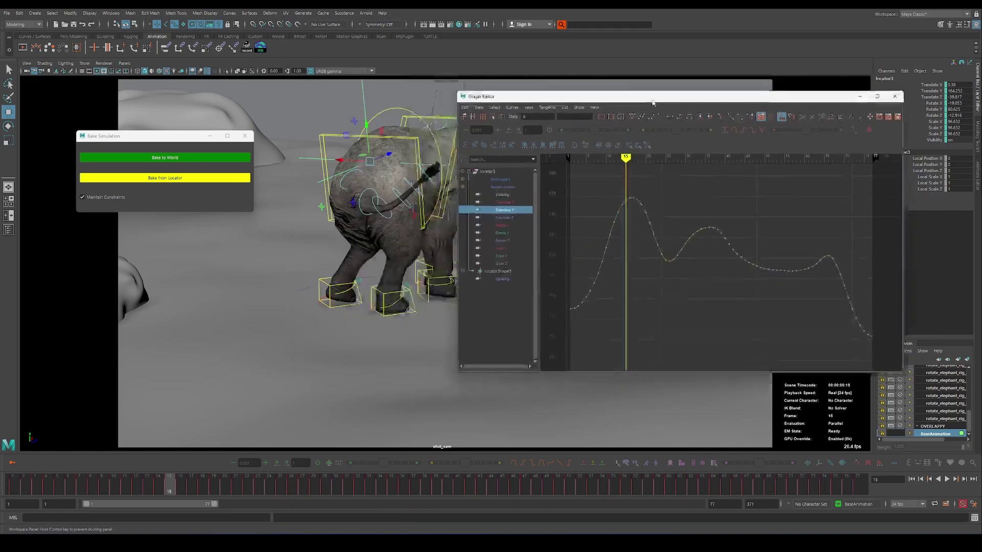
drag(660, 286, 659, 286)
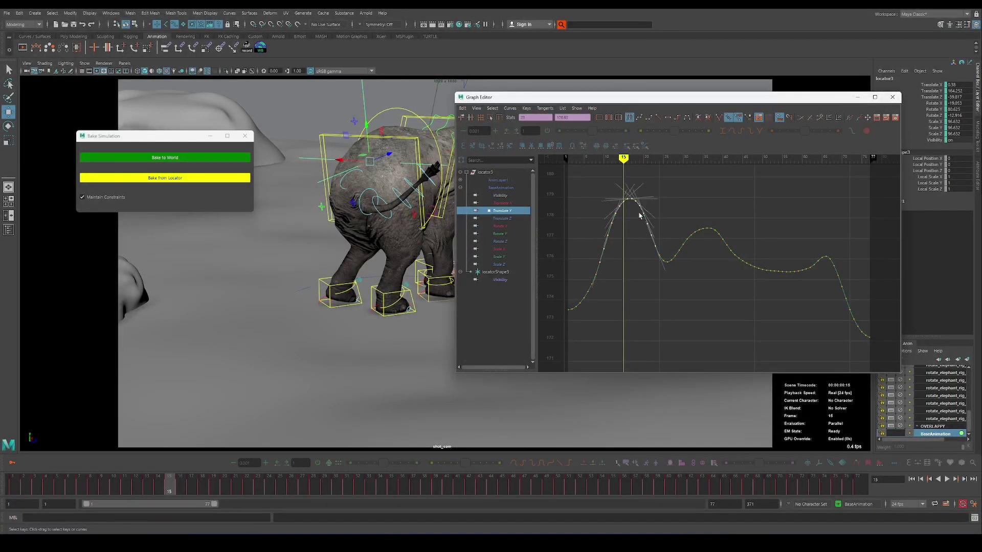
shift+middle_drag(629, 238, 606, 246)
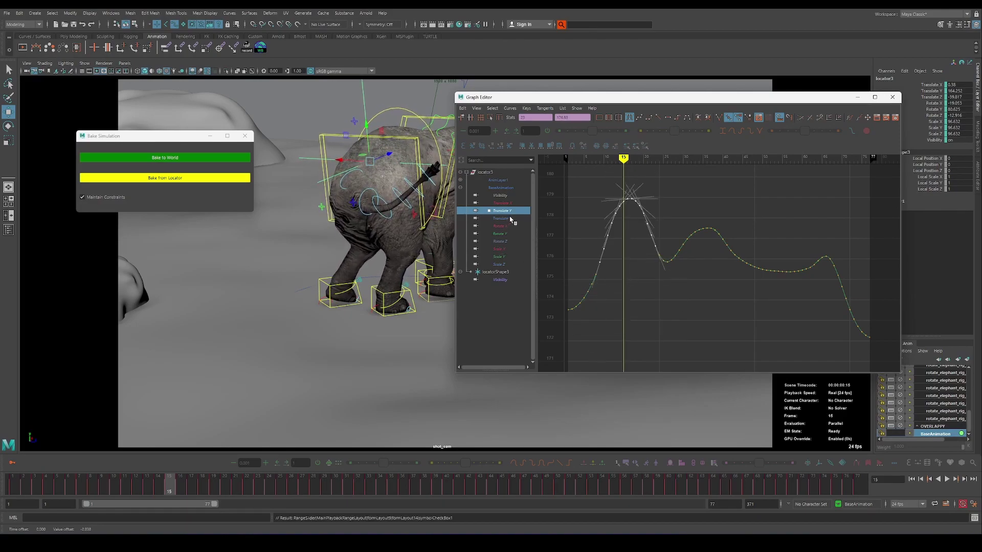
Lower the selected keys on the Translate Z curve
click(504, 218)
drag(641, 317, 617, 253)
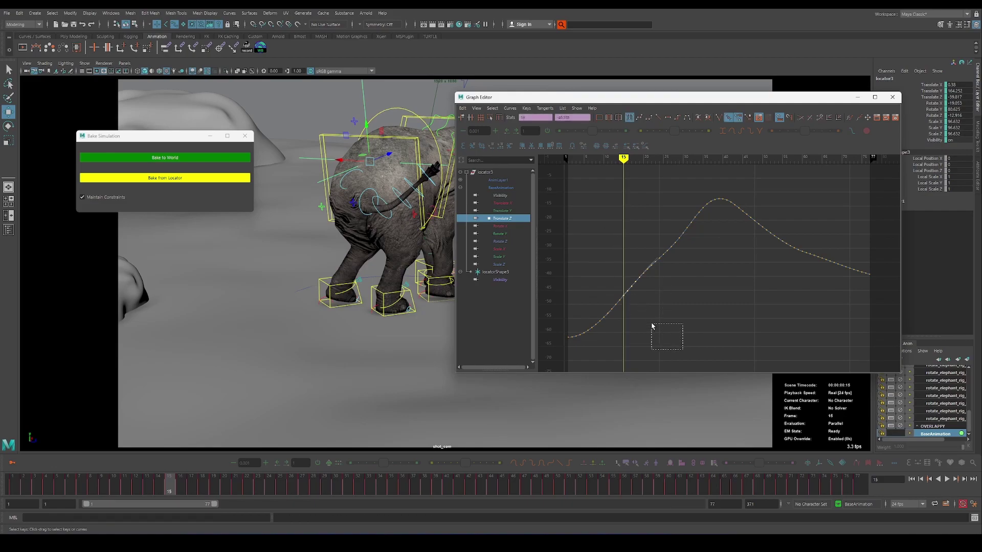
shift+middle_drag(605, 228, 547, 217)
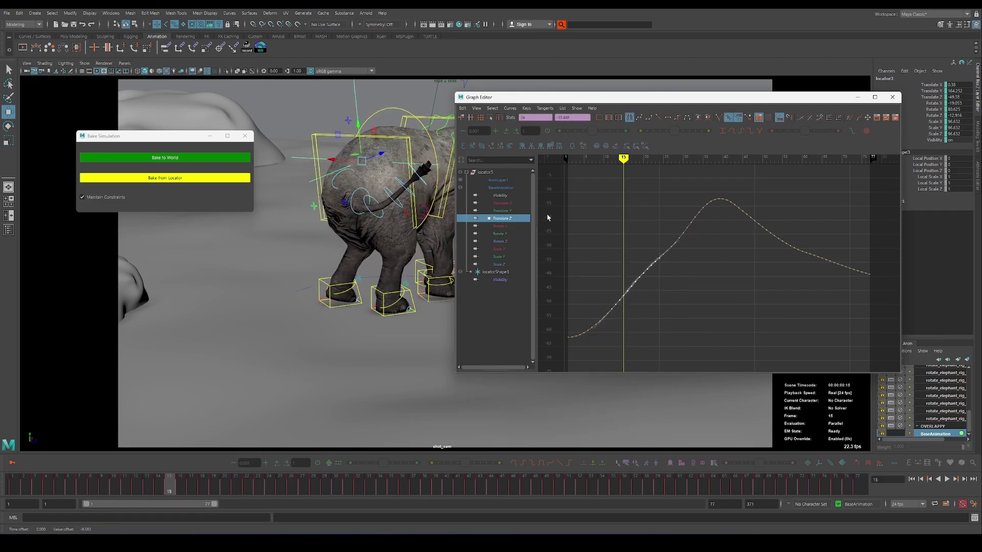
right_click(395, 163)
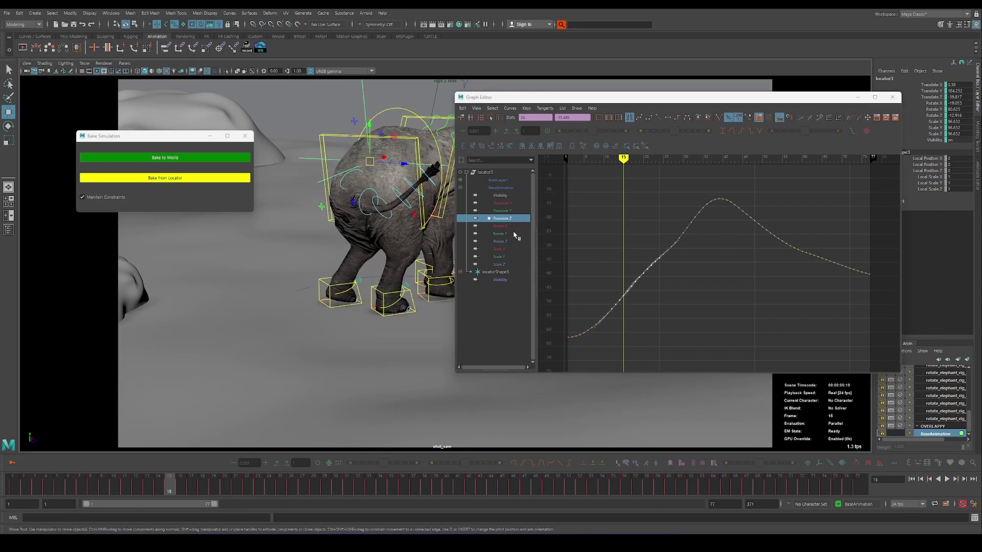
Try lowering Translate X keys around frames 5–24, then undo that change
click(506, 204)
drag(589, 365, 589, 365)
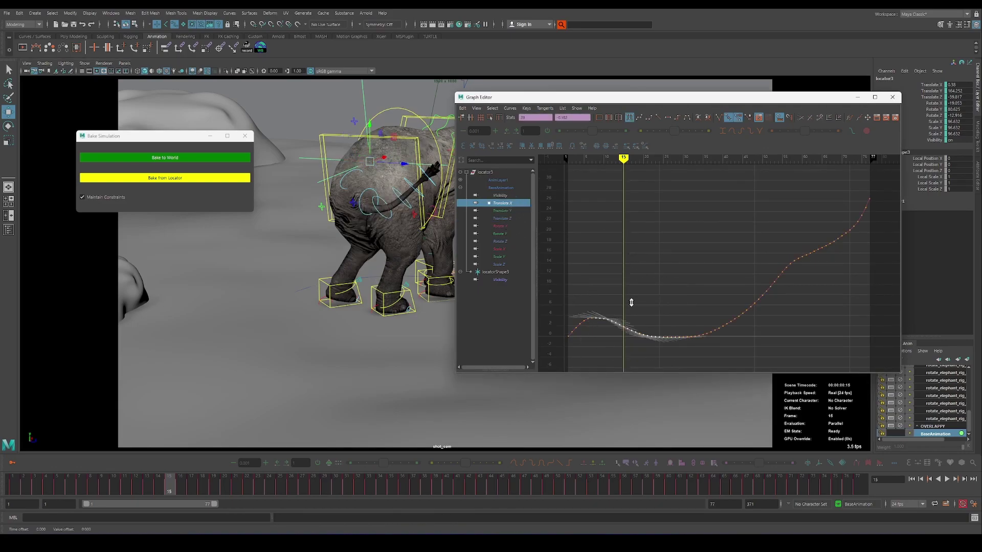
middle_drag(633, 302, 628, 325)
key(ctrl+z)
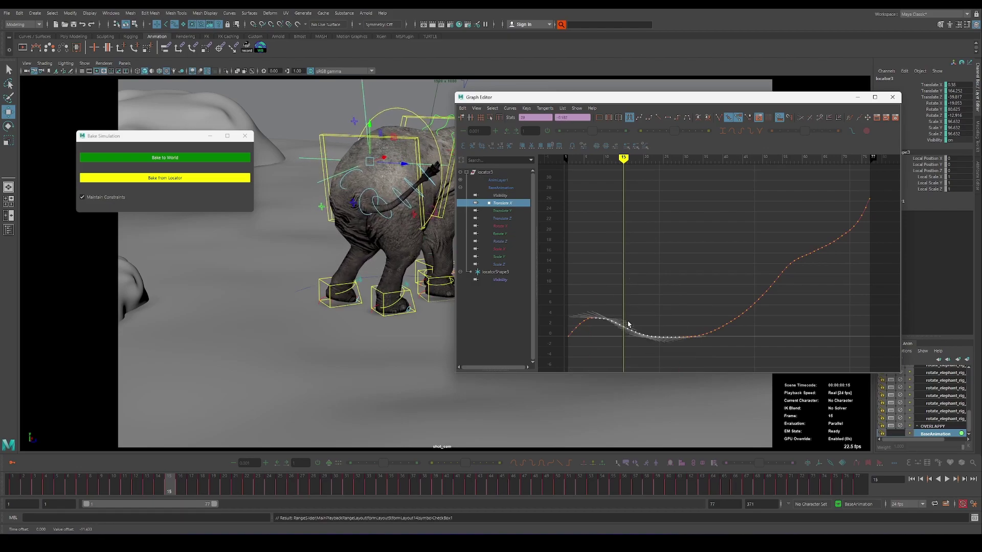
Close the Graph Editor and play the walk to review the locator edits
click(893, 97)
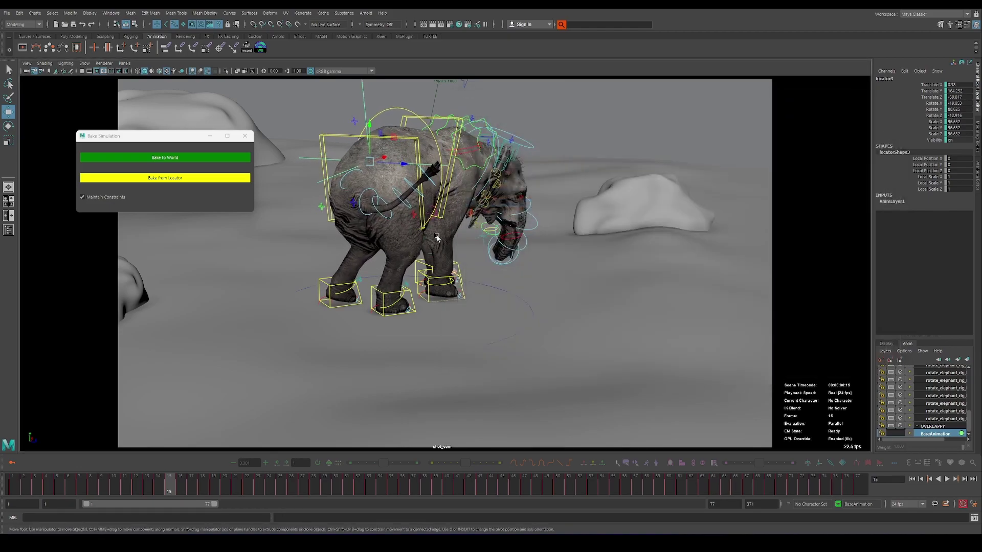
key(alt+v)
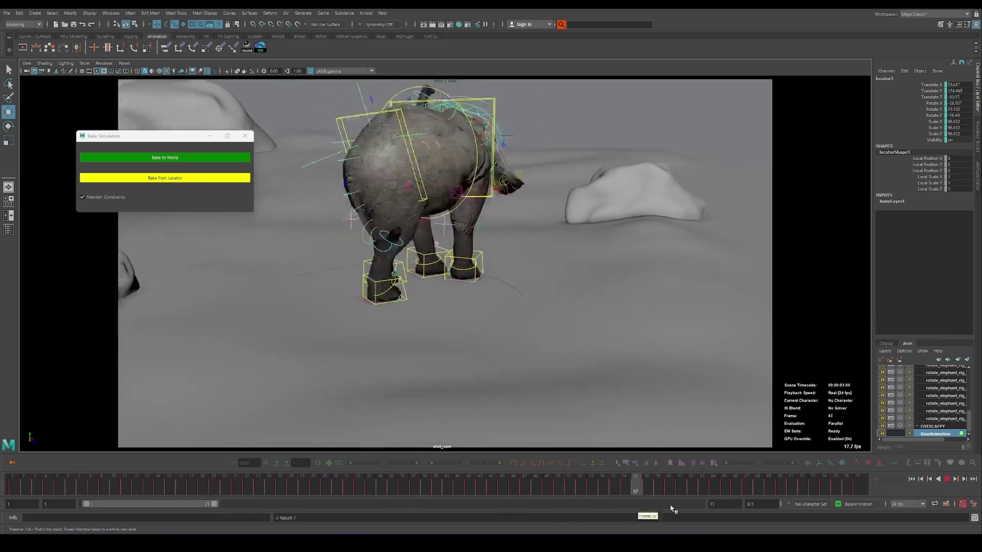
scroll(937, 392, up, 3)
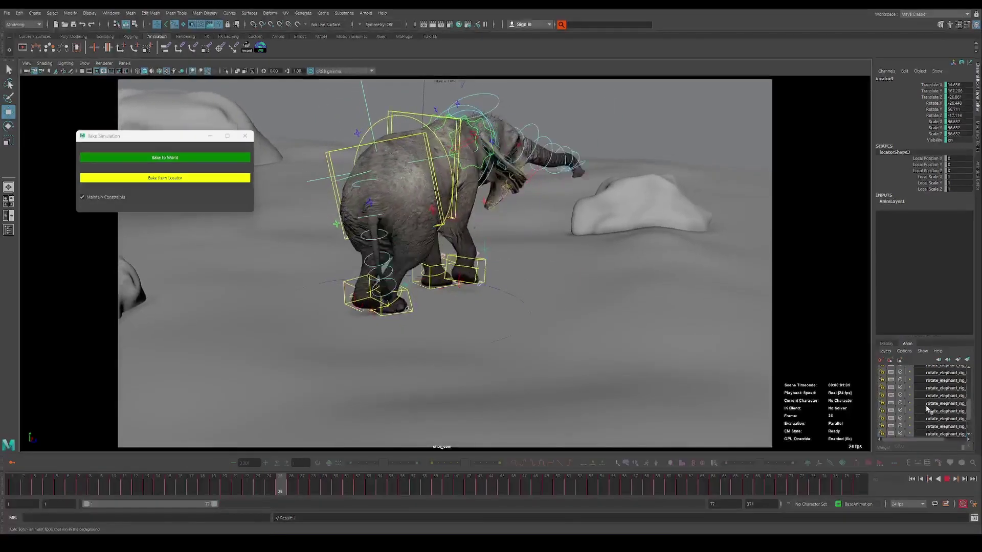
With AnimLayer1 active, bake from locator onto the rig and play to check
click(931, 369)
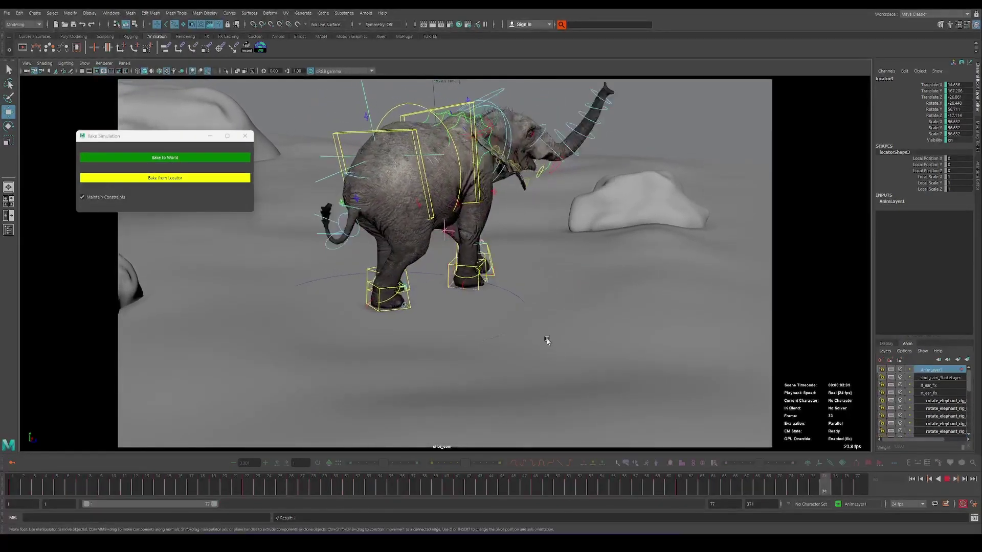
key(alt+v)
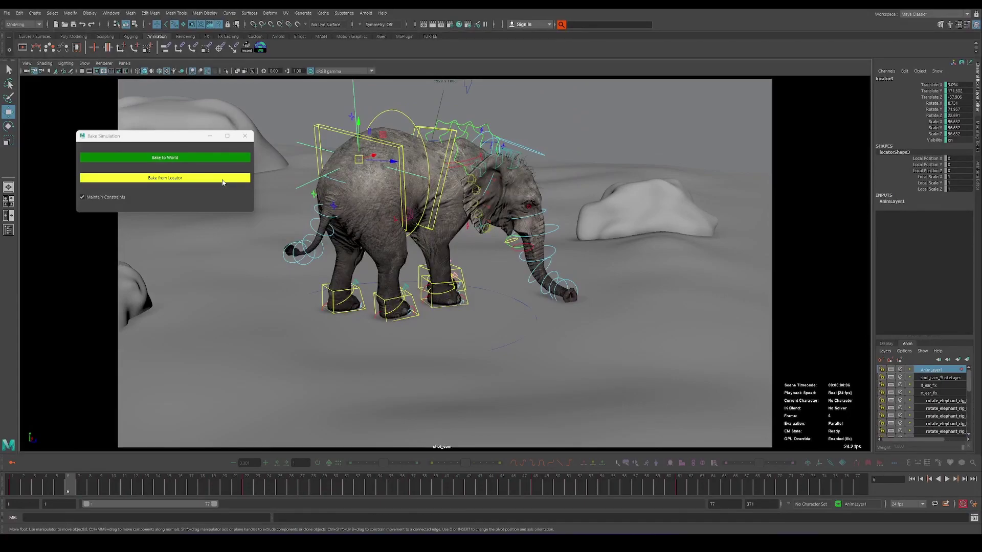
click(223, 182)
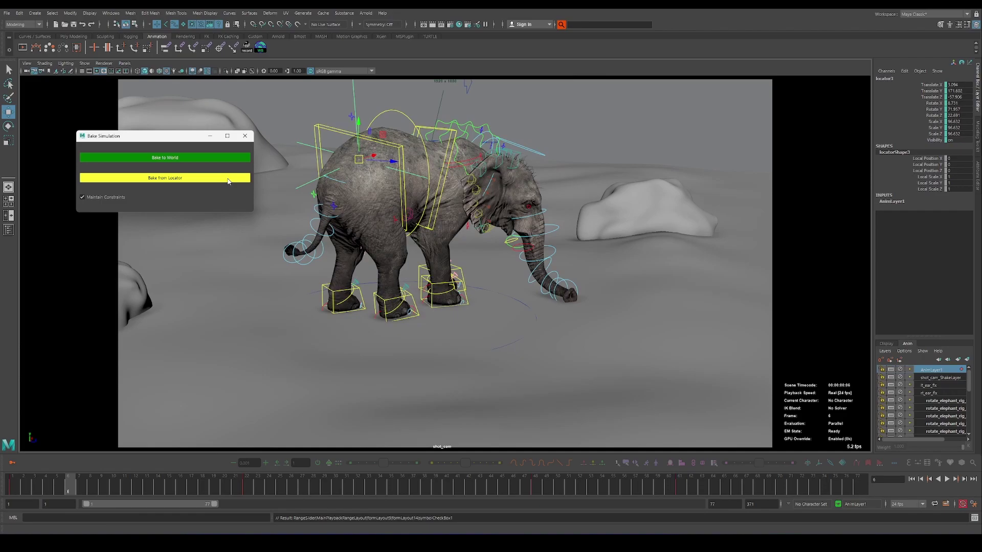
key(alt+v)
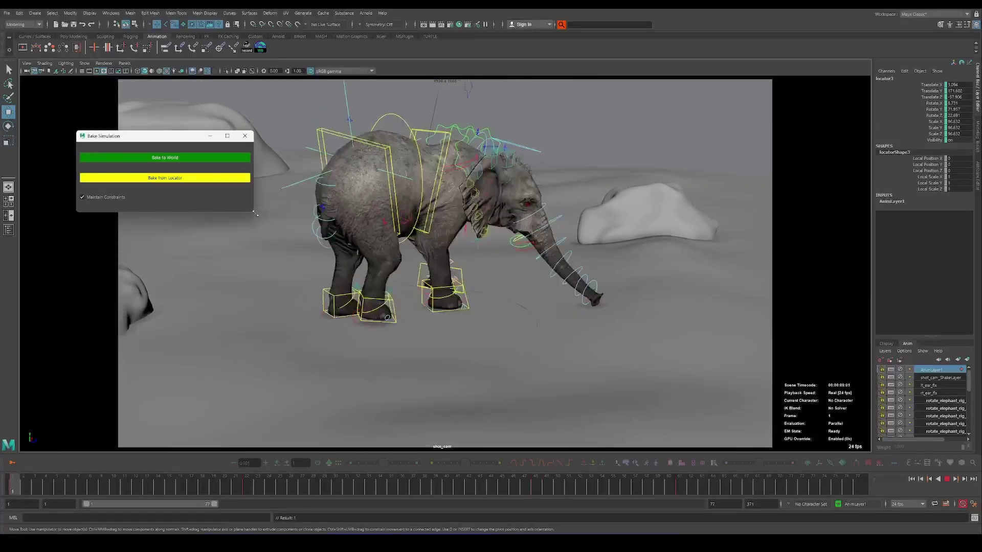
drag(253, 211, 253, 184)
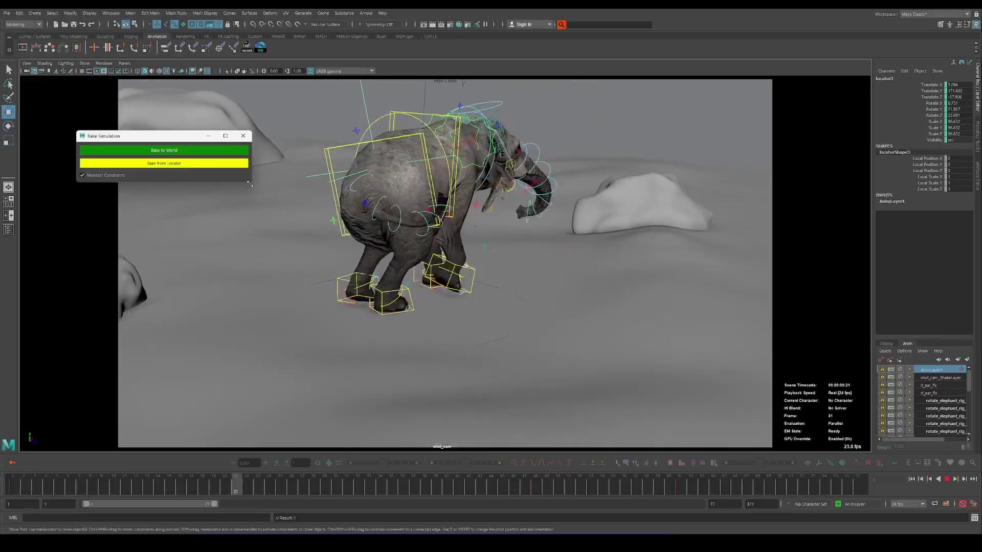
mouse_move(259, 187)
mouse_down()
mouse_move(263, 193)
mouse_move(259, 181)
mouse_up()
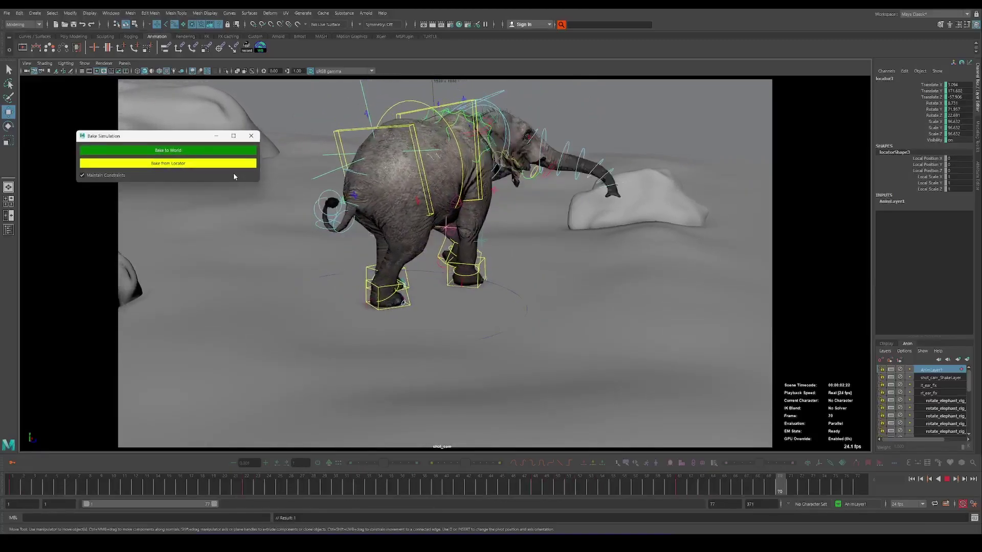